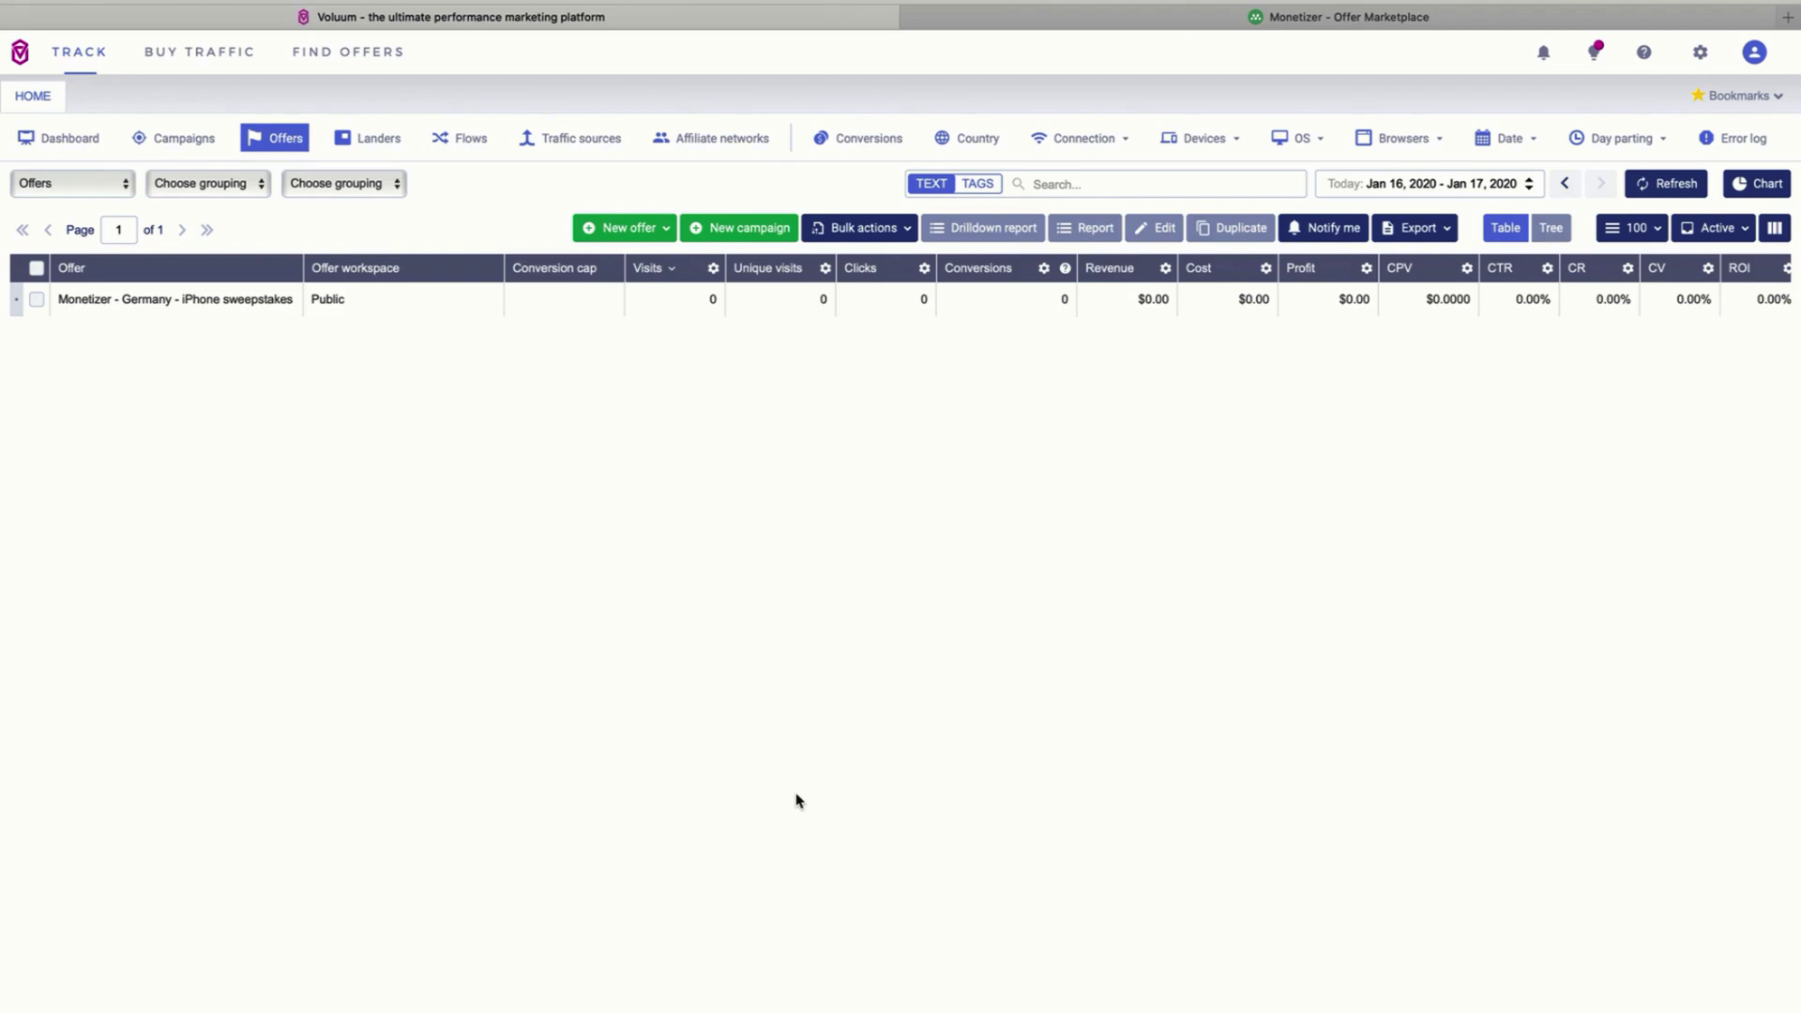
Step: Copy the Postback URL listed under Voluum's Settings > Tracking URLs
click(1697, 58)
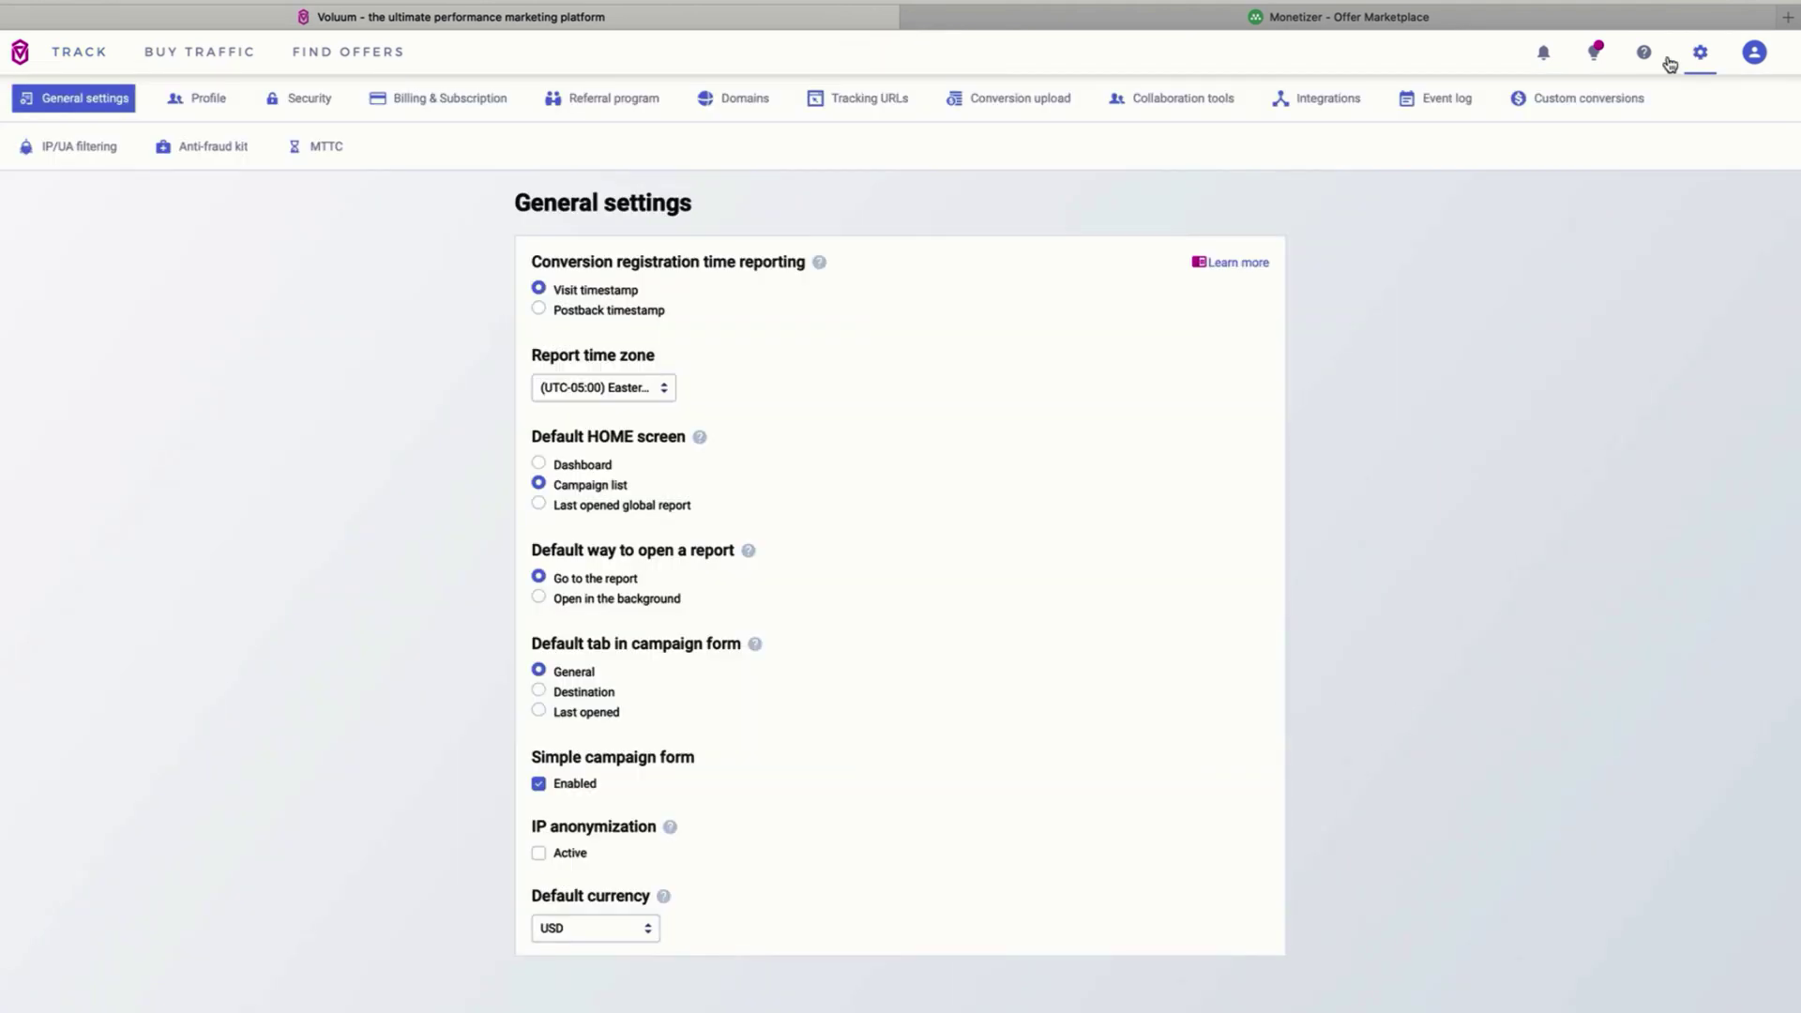
click(868, 101)
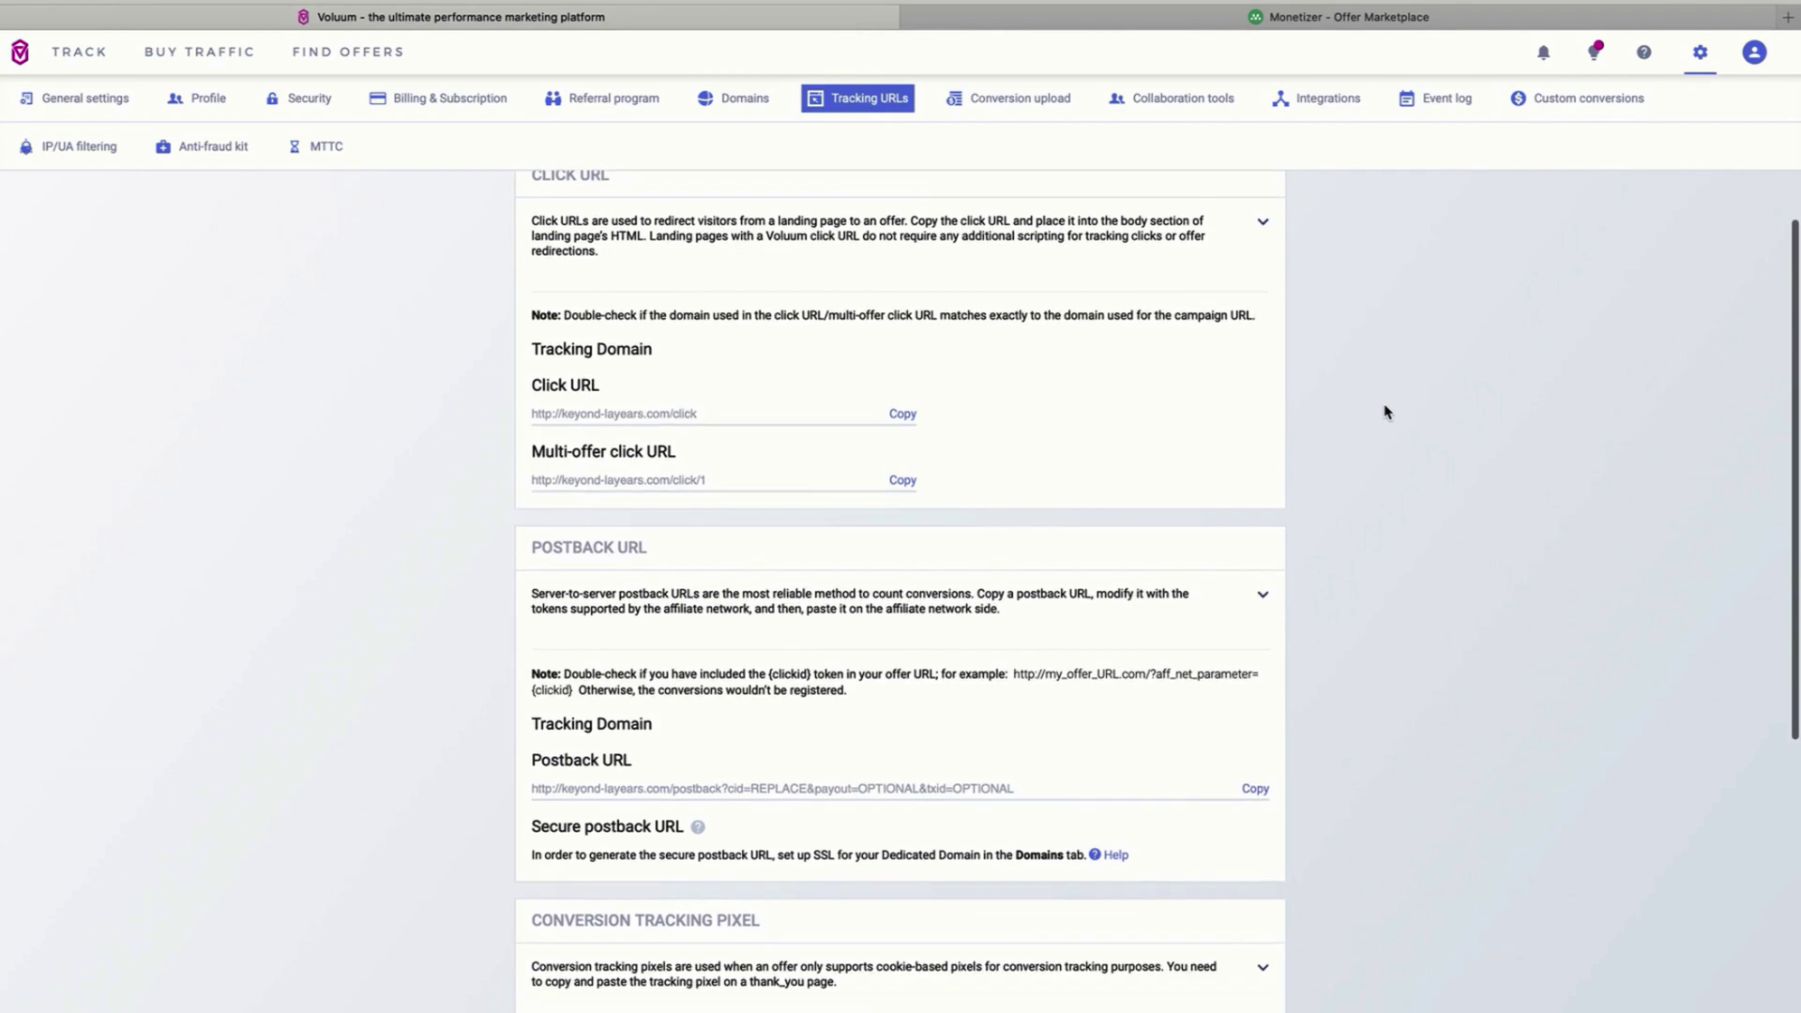
scroll(1385, 411, down, 3)
scroll(824, 409, down, 1)
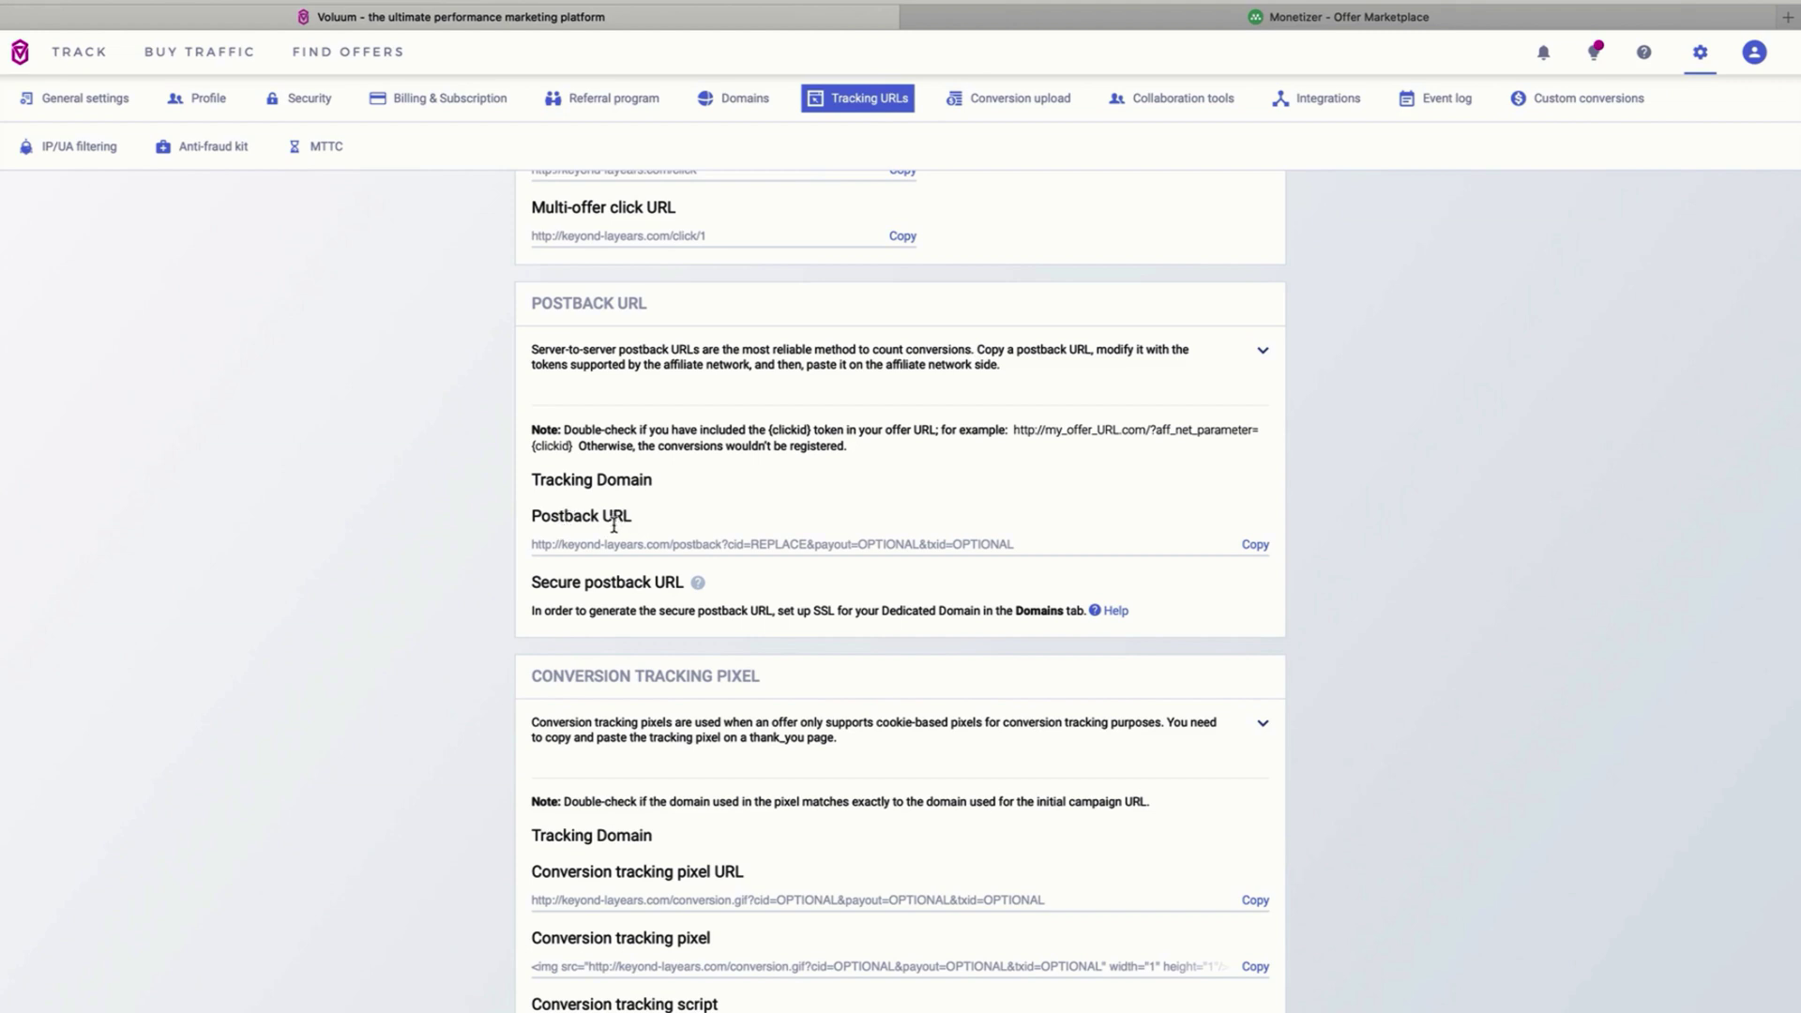
click(1256, 548)
Step: Paste the Voluum postback URL into the Global Postback field on Monetizer's Account > Profile page
click(1336, 17)
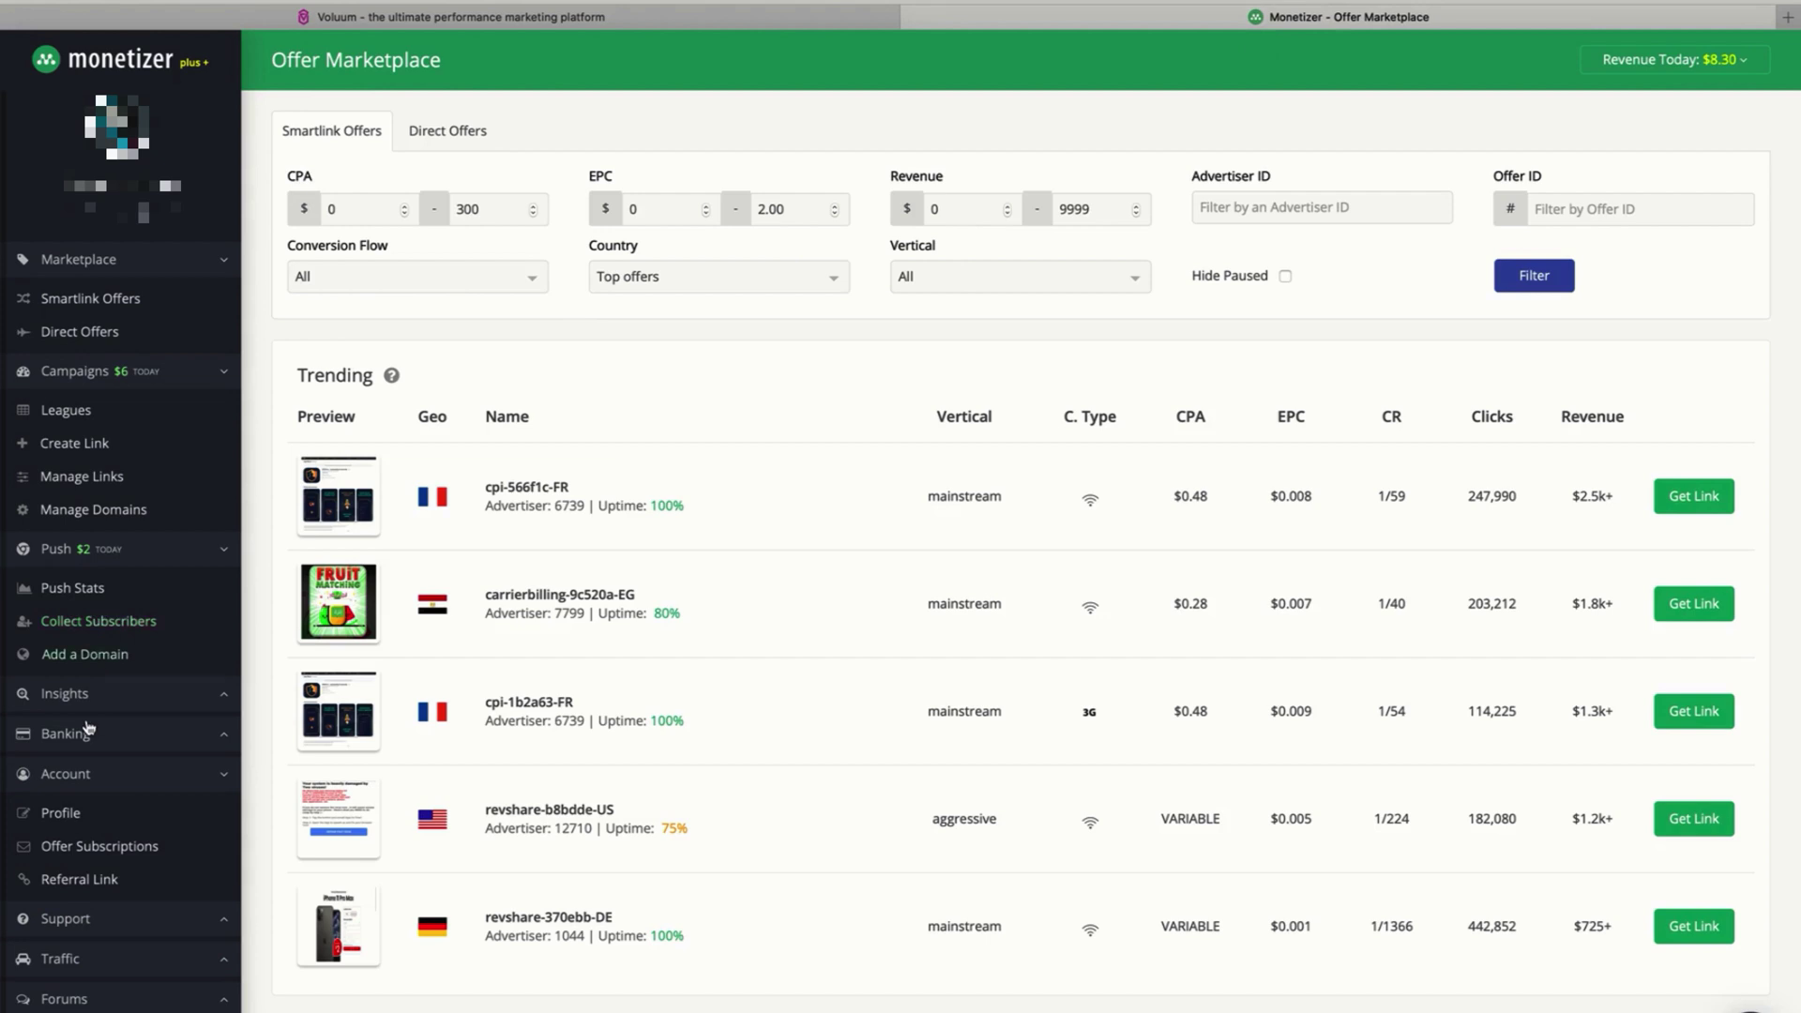
click(183, 780)
click(161, 782)
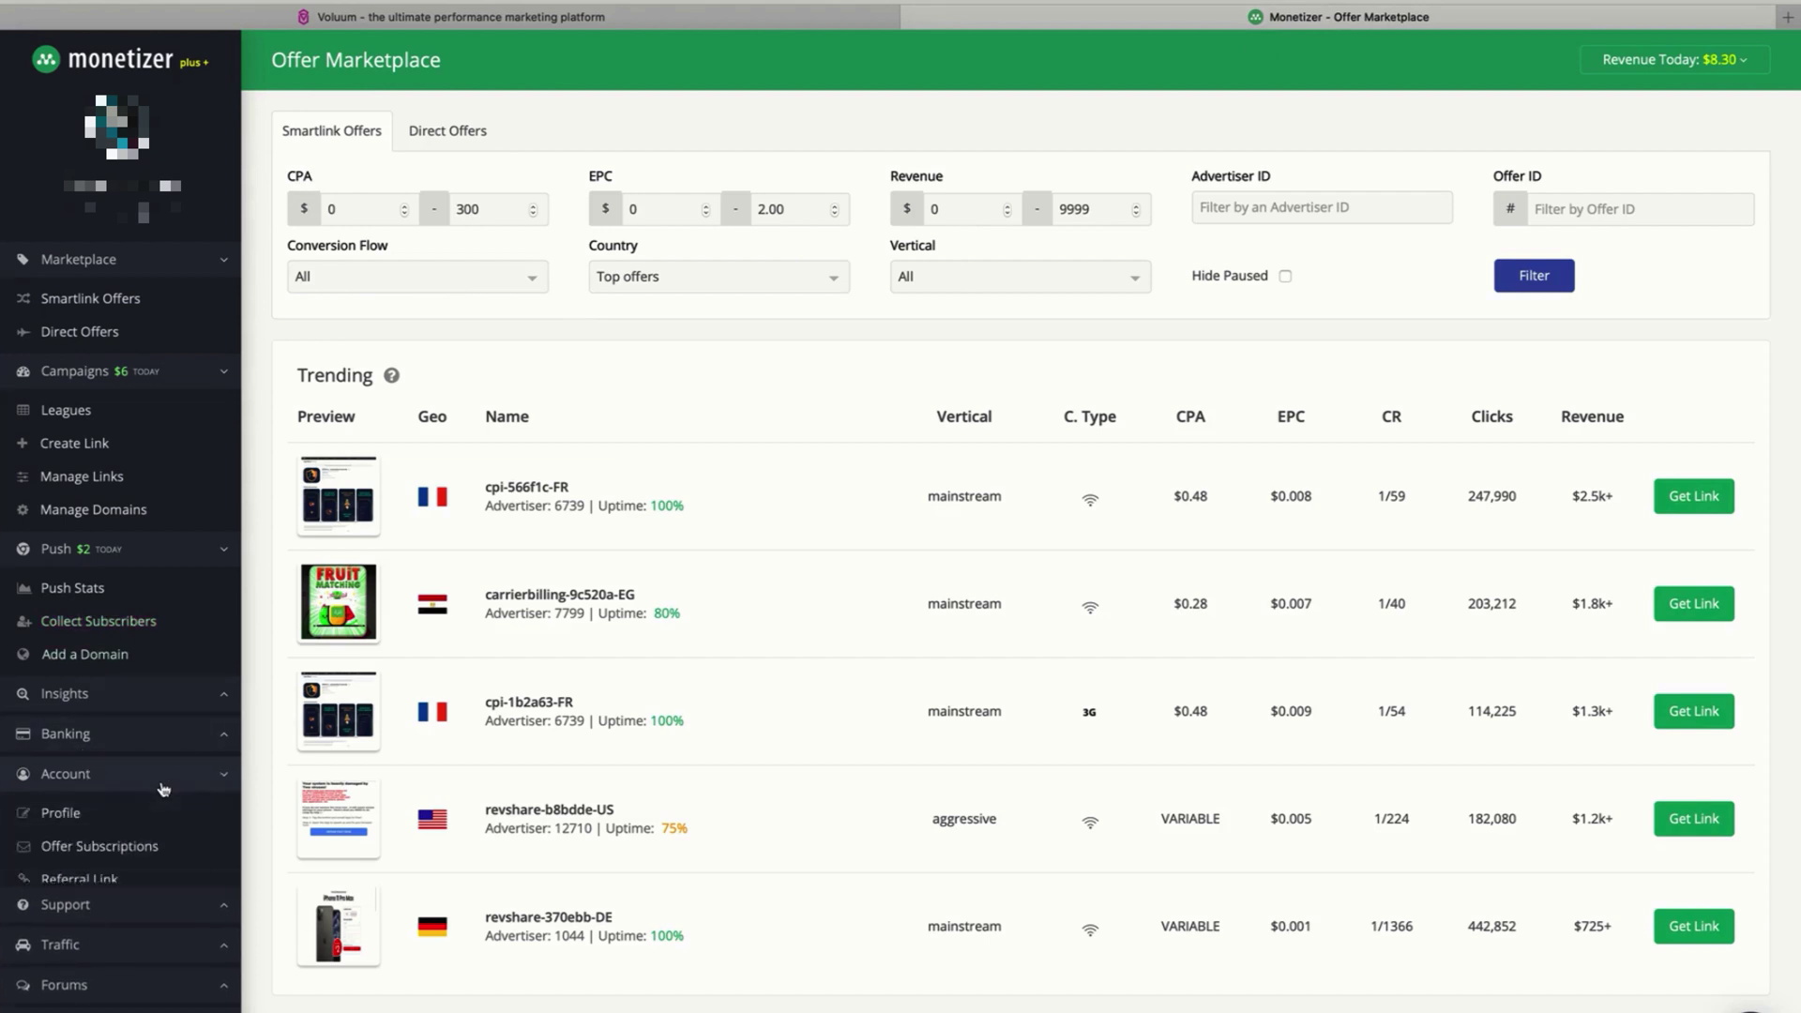
click(57, 812)
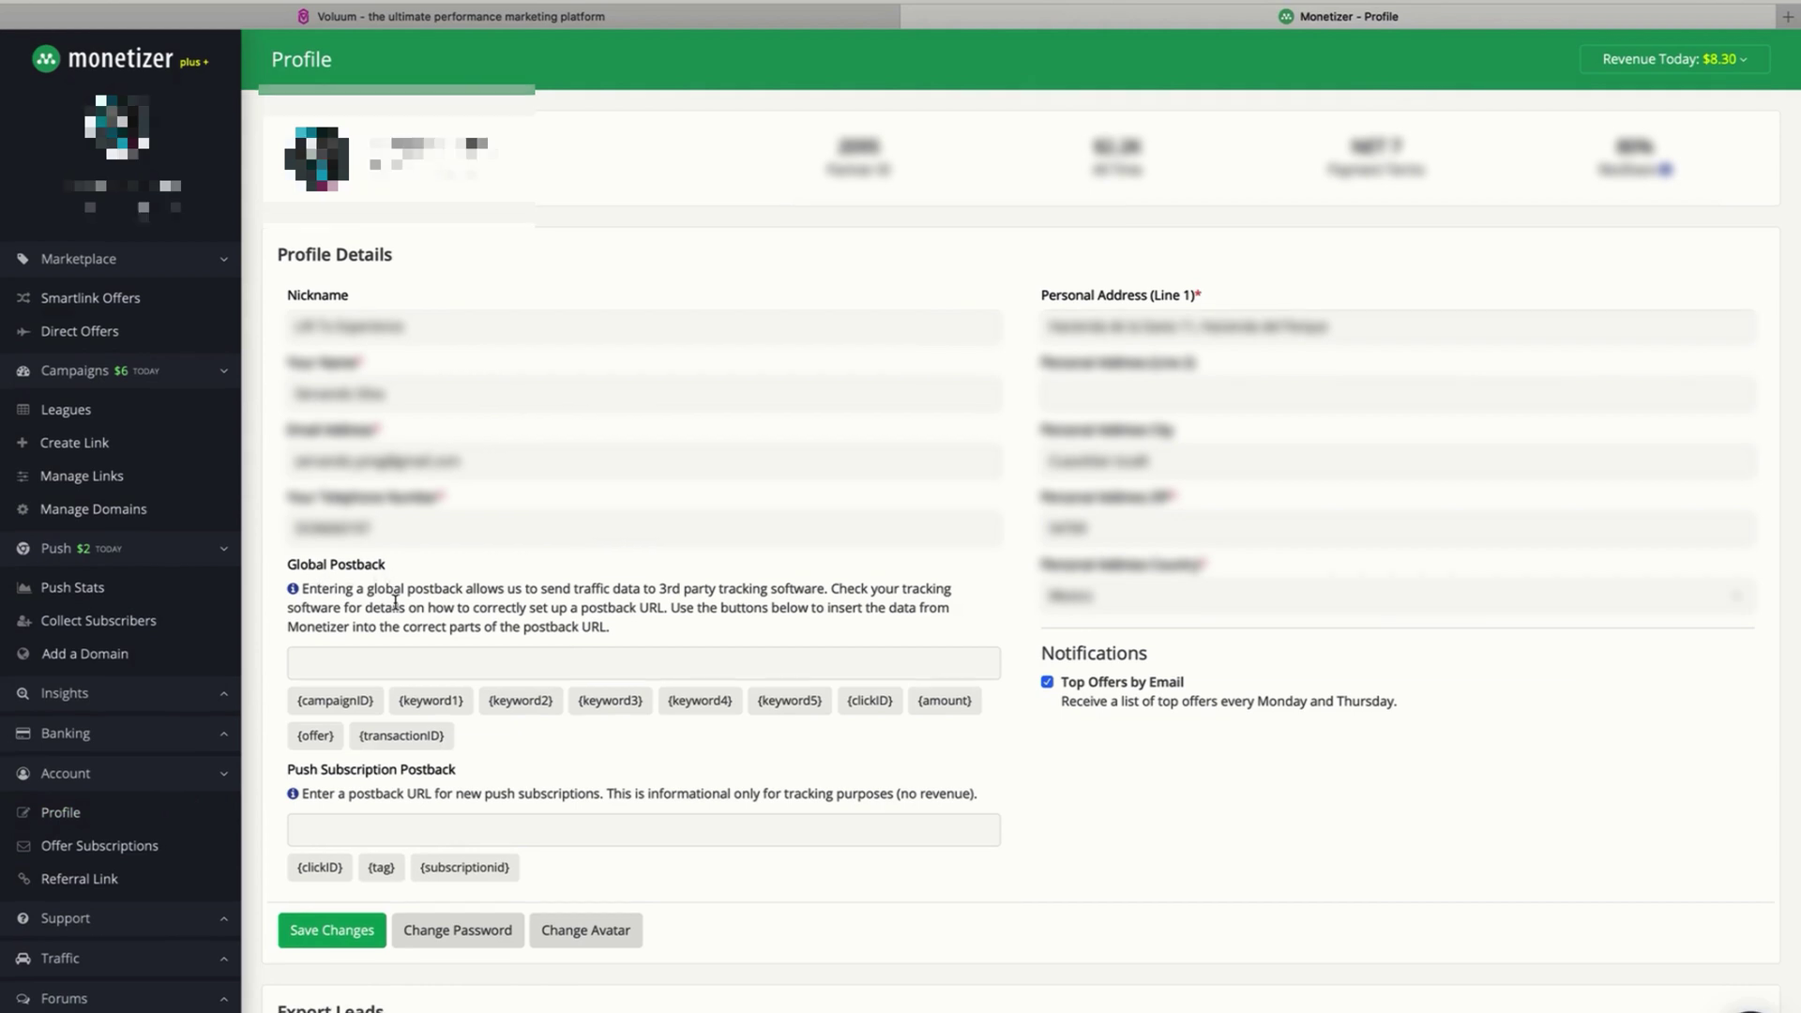
click(441, 661)
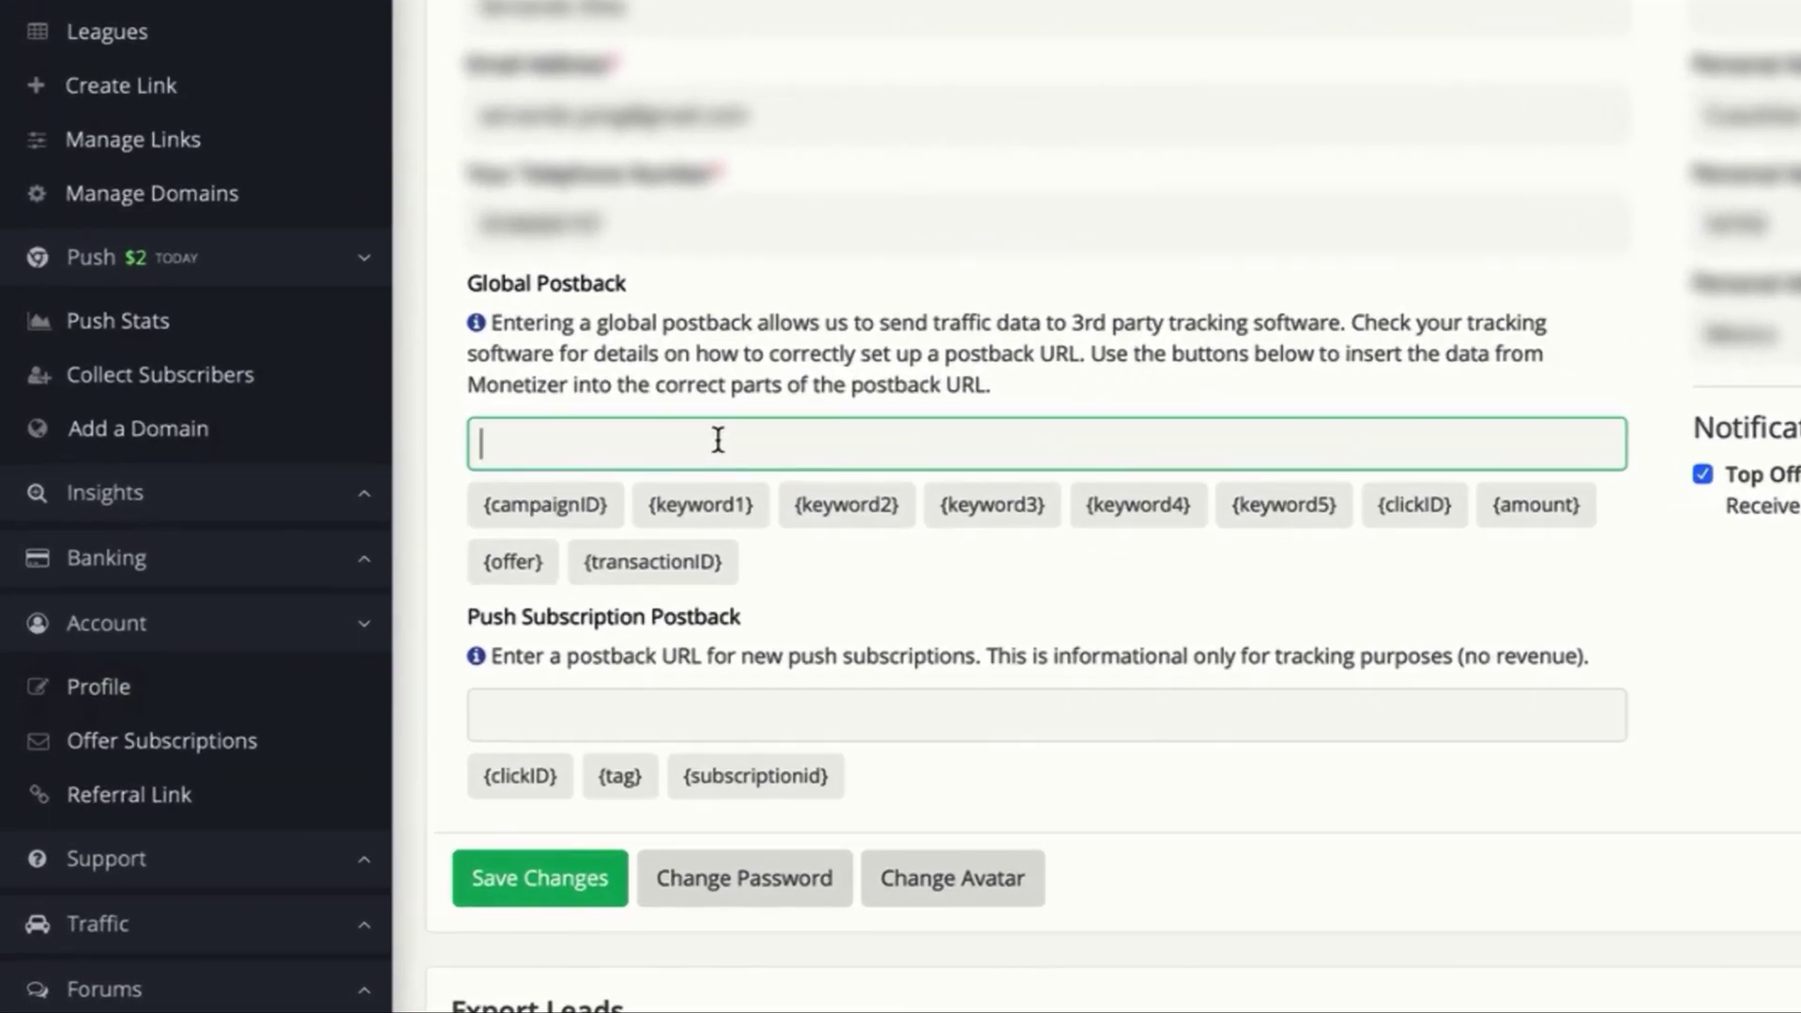
right_click(443, 658)
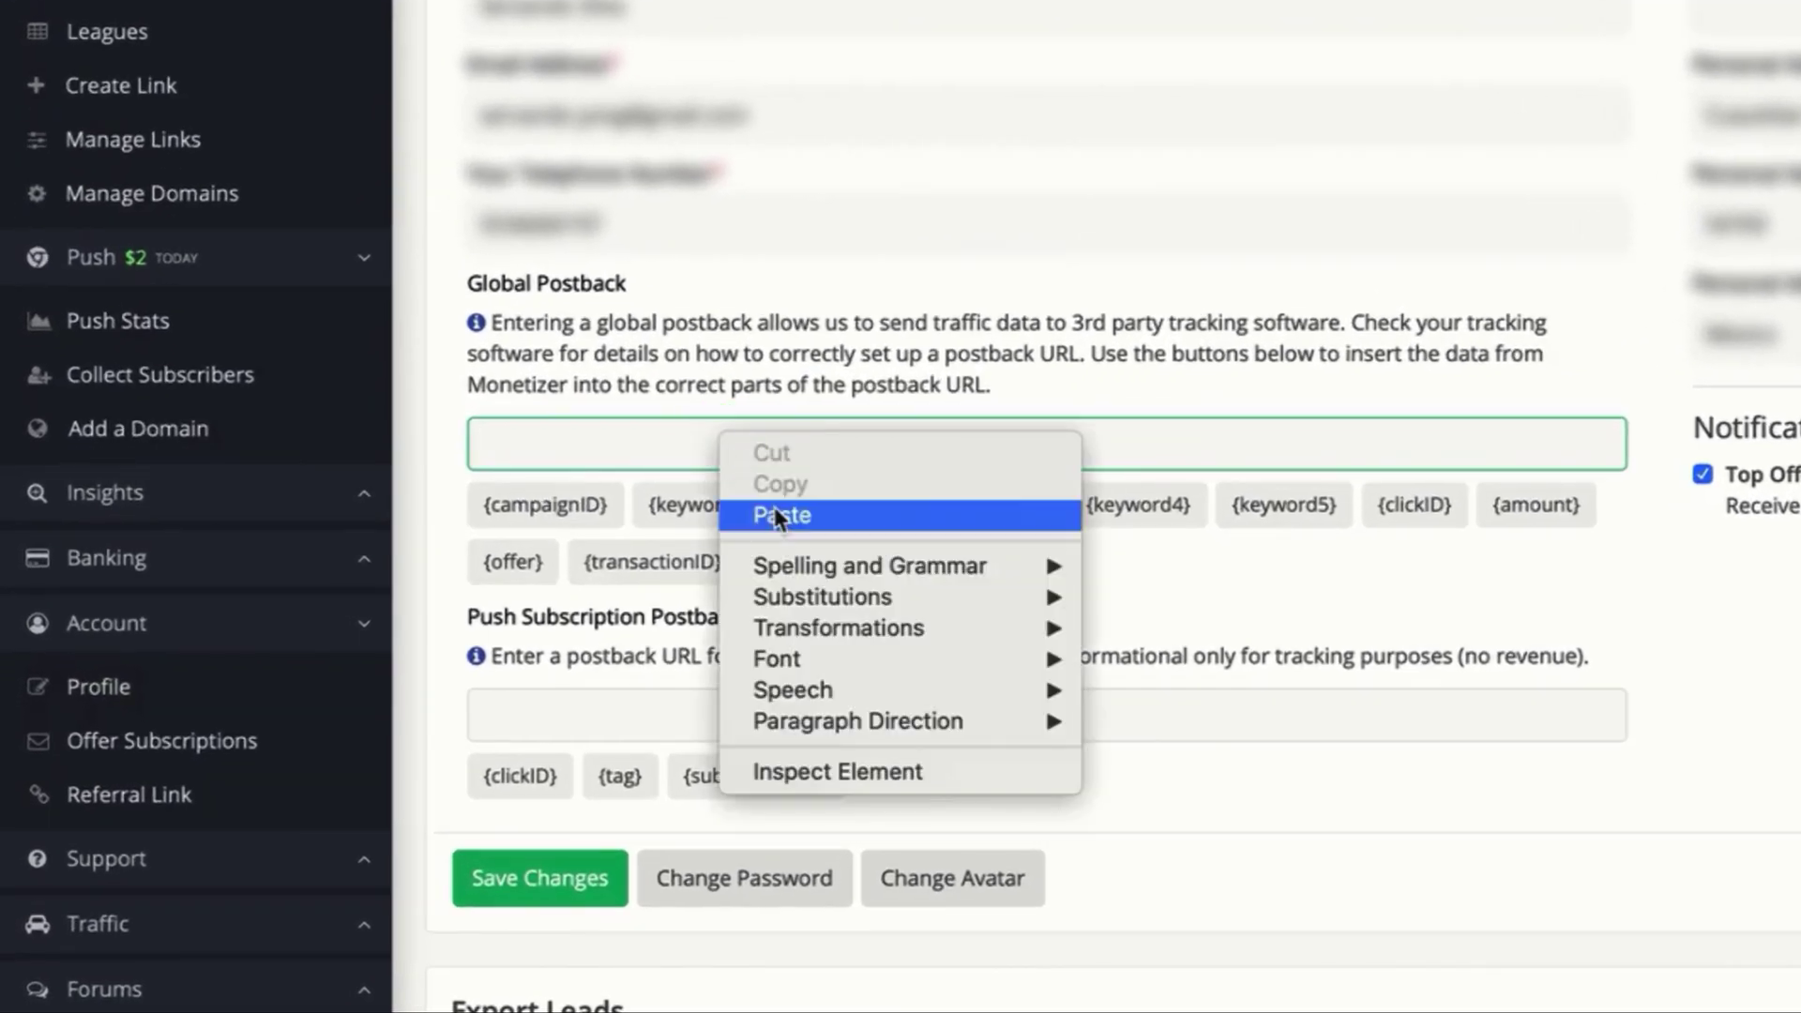
click(782, 515)
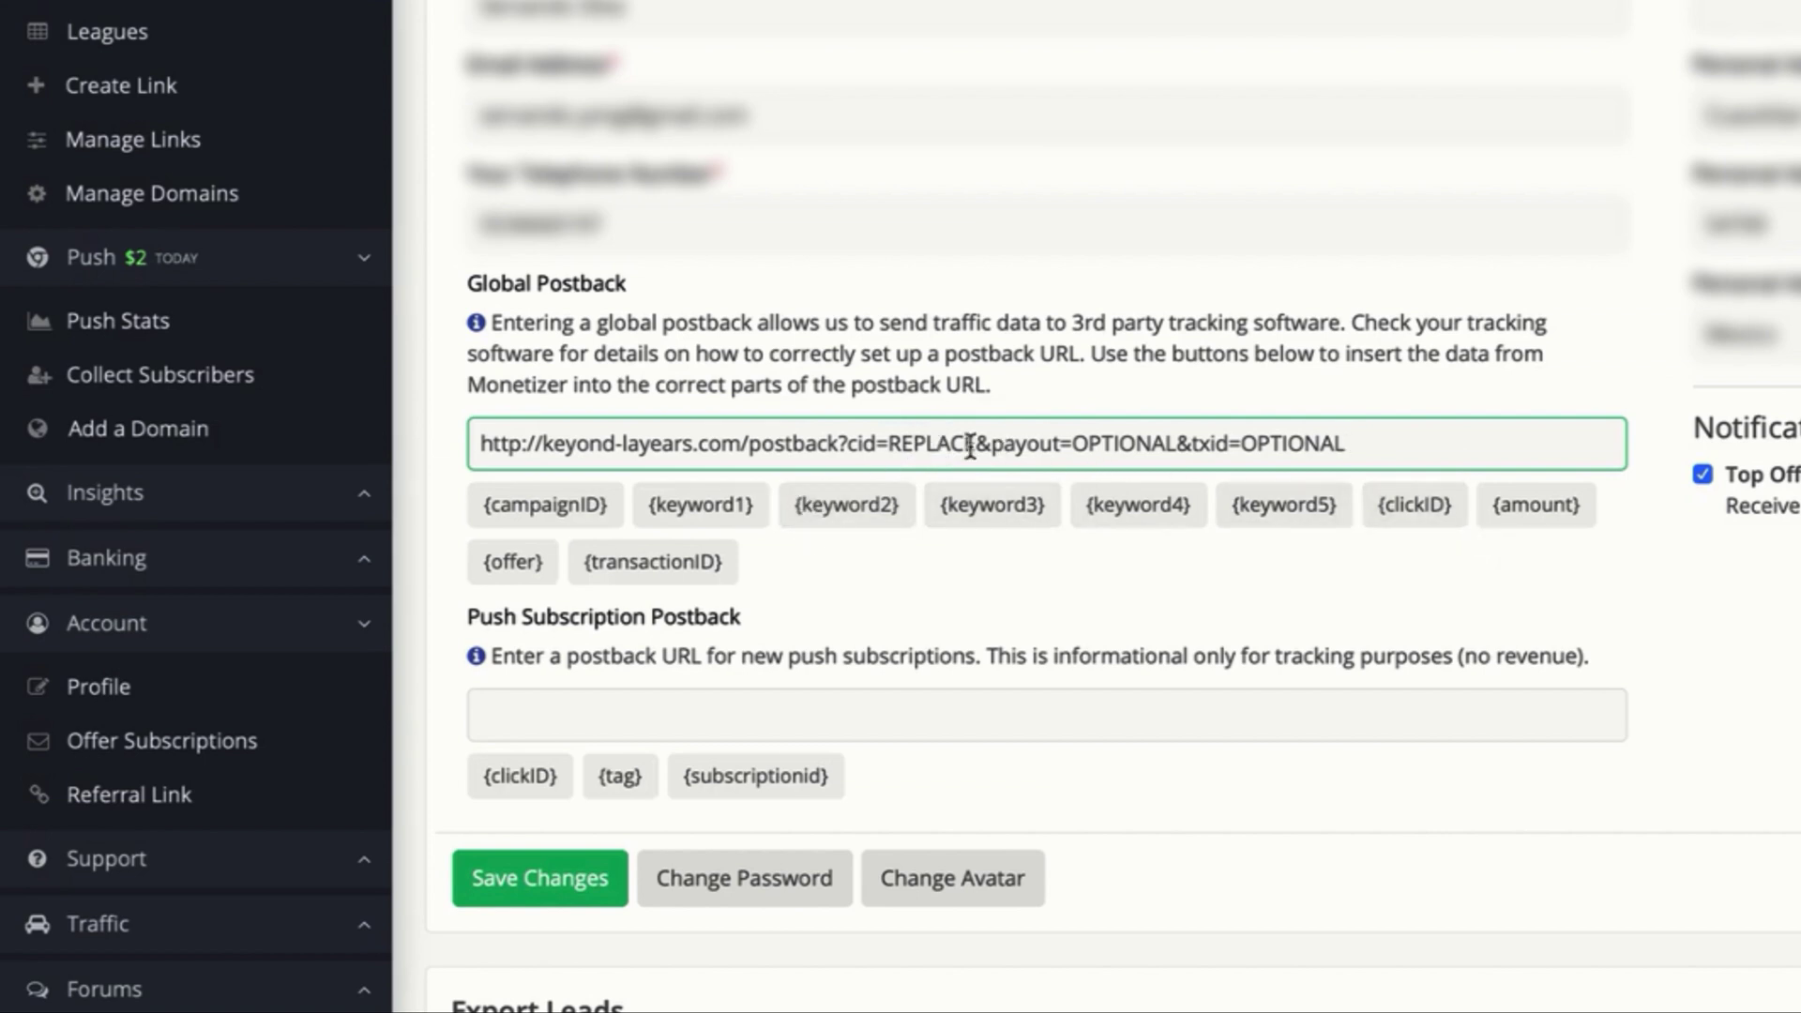
Step: Replace cid=REPLACE with {clickID} and the payout OPTIONAL with {amount} in the Global Postback
drag(1449, 506, 1377, 504)
key(ctrl+c)
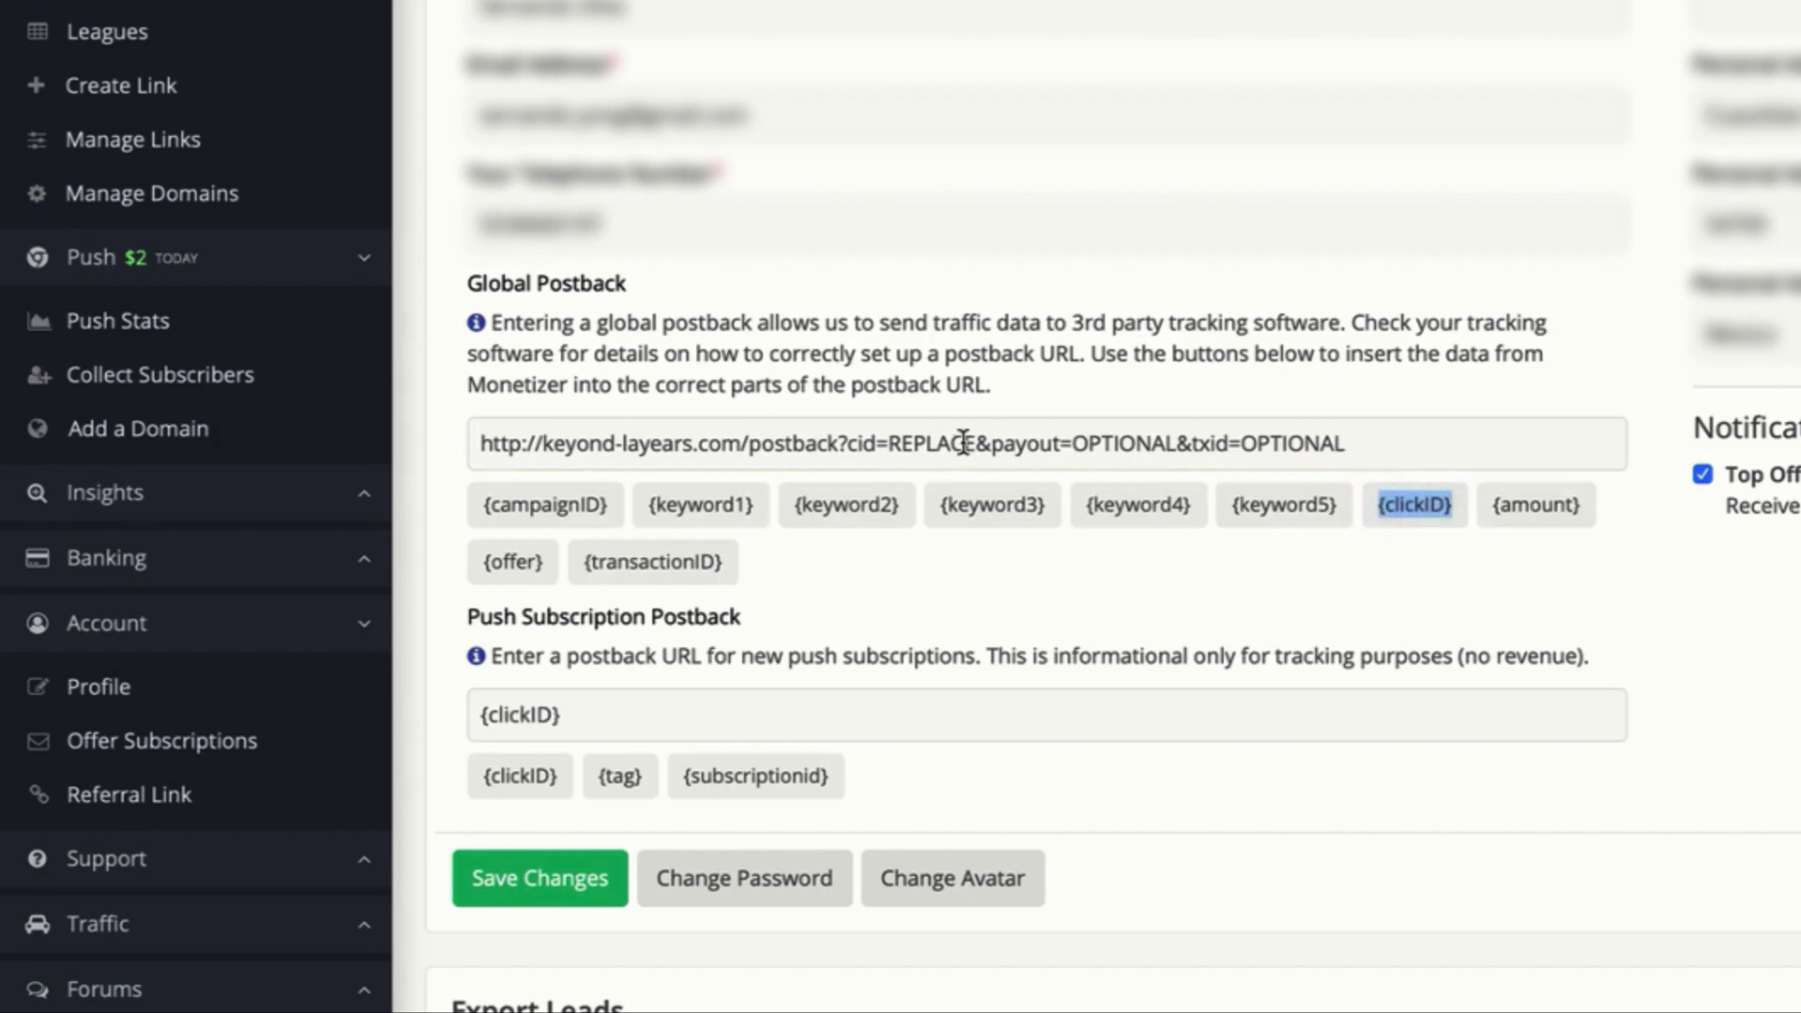
double_click(923, 443)
key(ctrl+v)
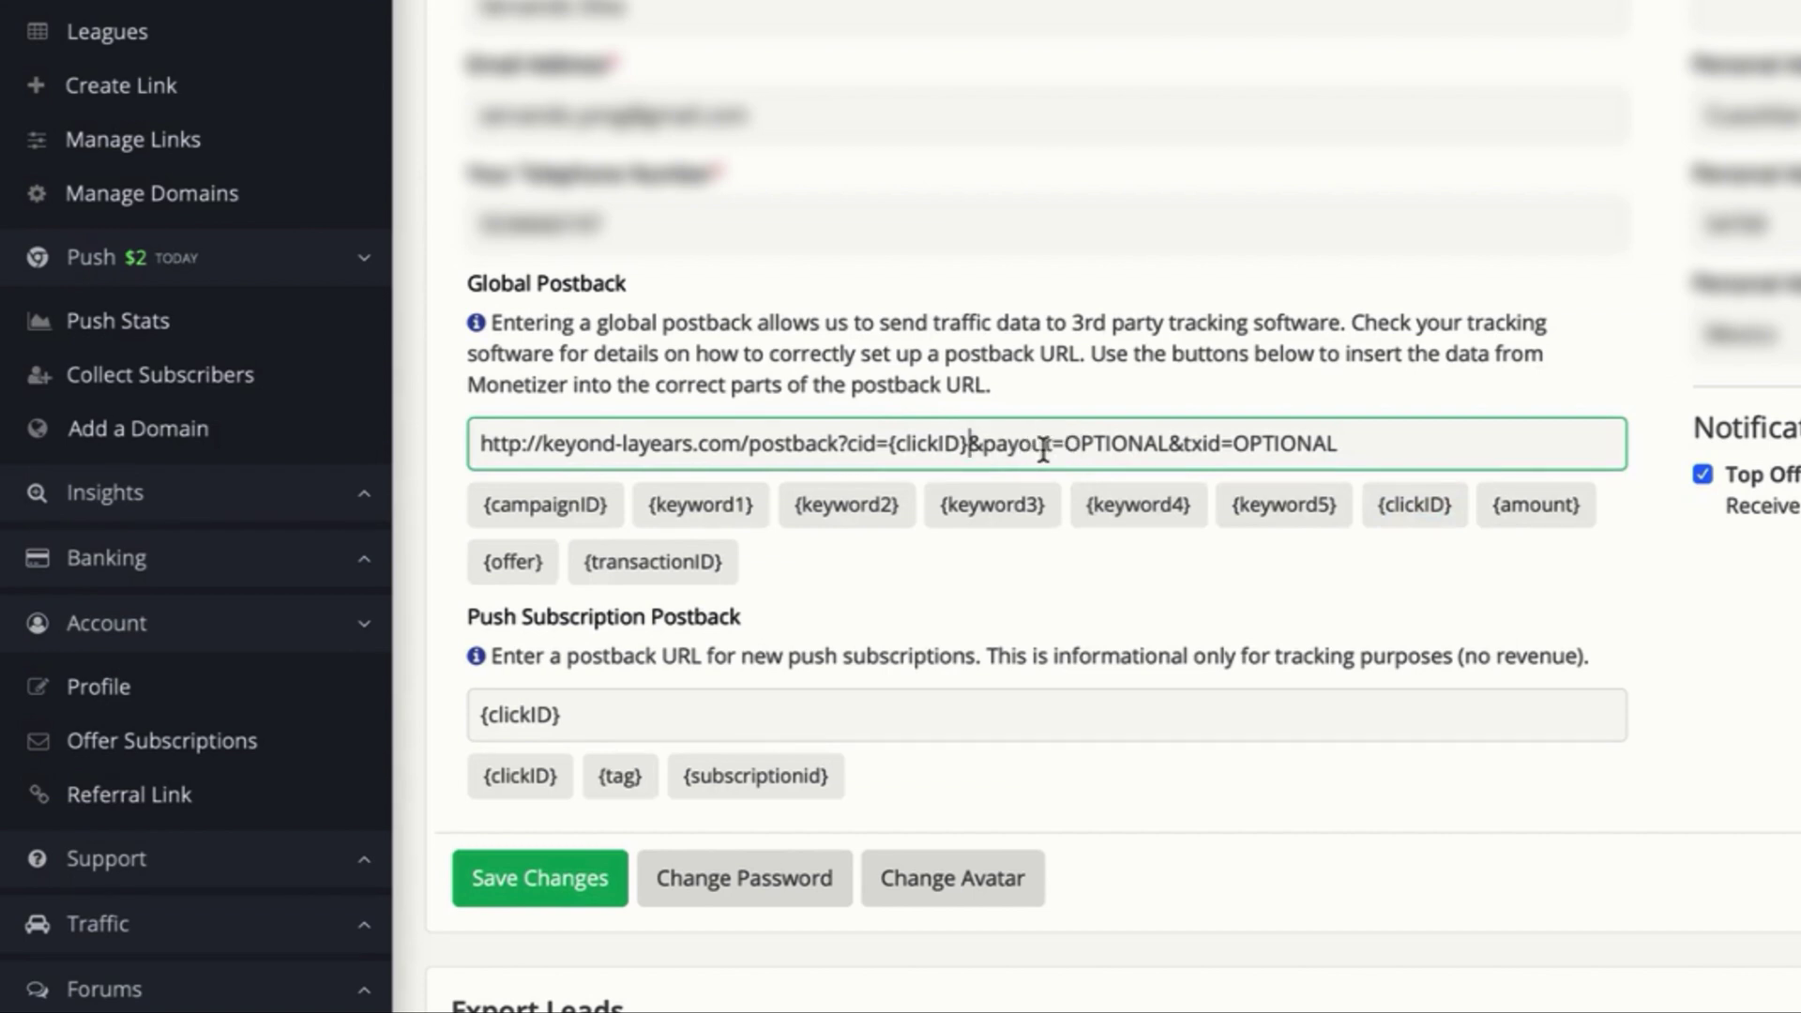
drag(1592, 518, 1491, 484)
key(ctrl+c)
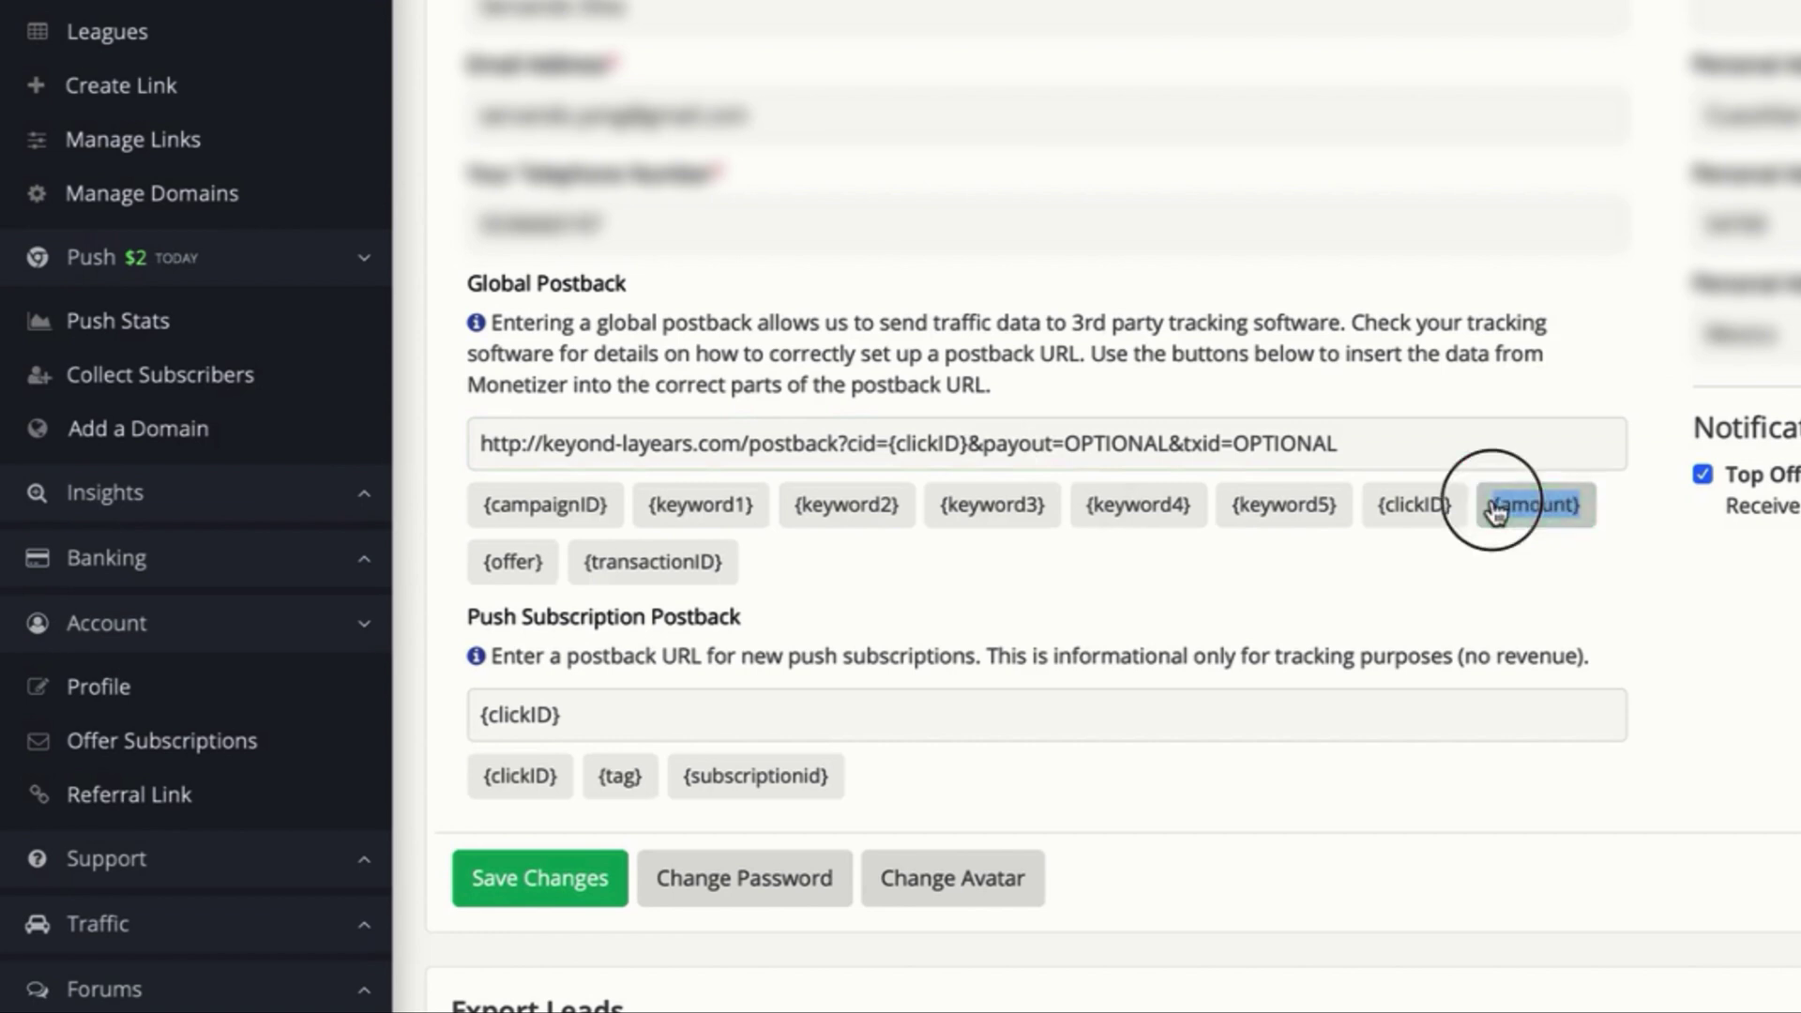
double_click(1088, 443)
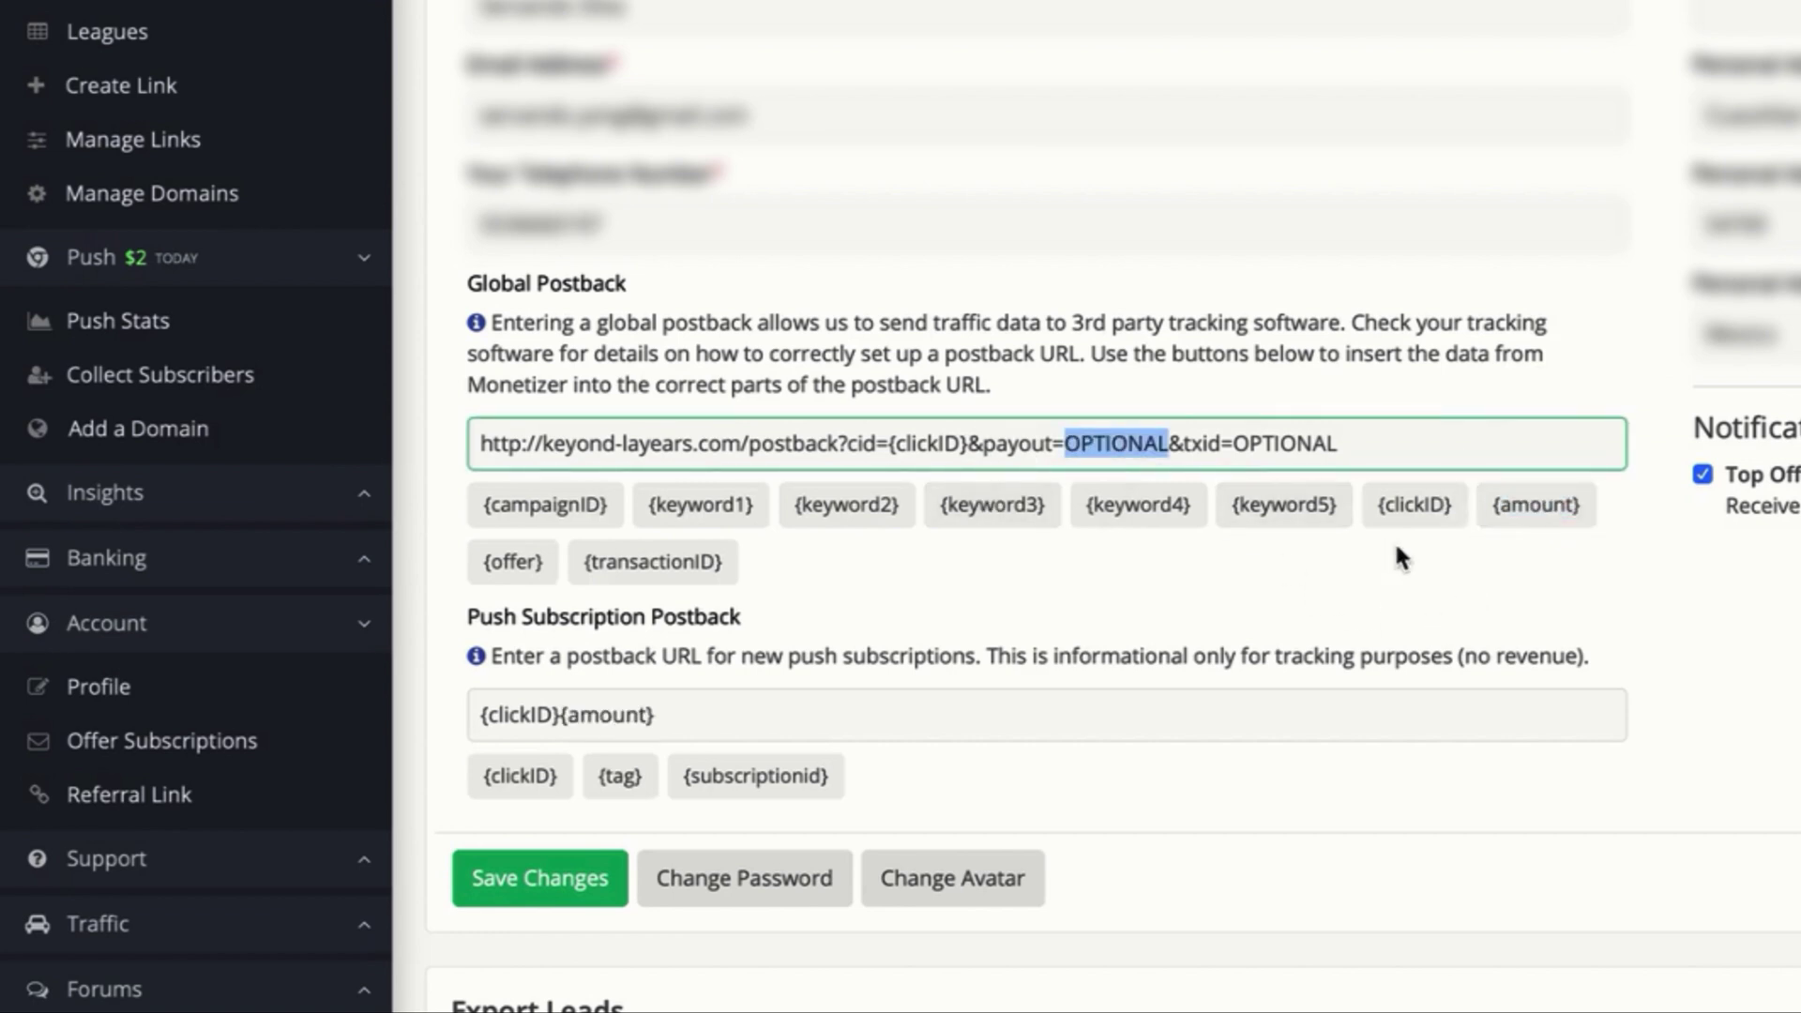
key(ctrl+v)
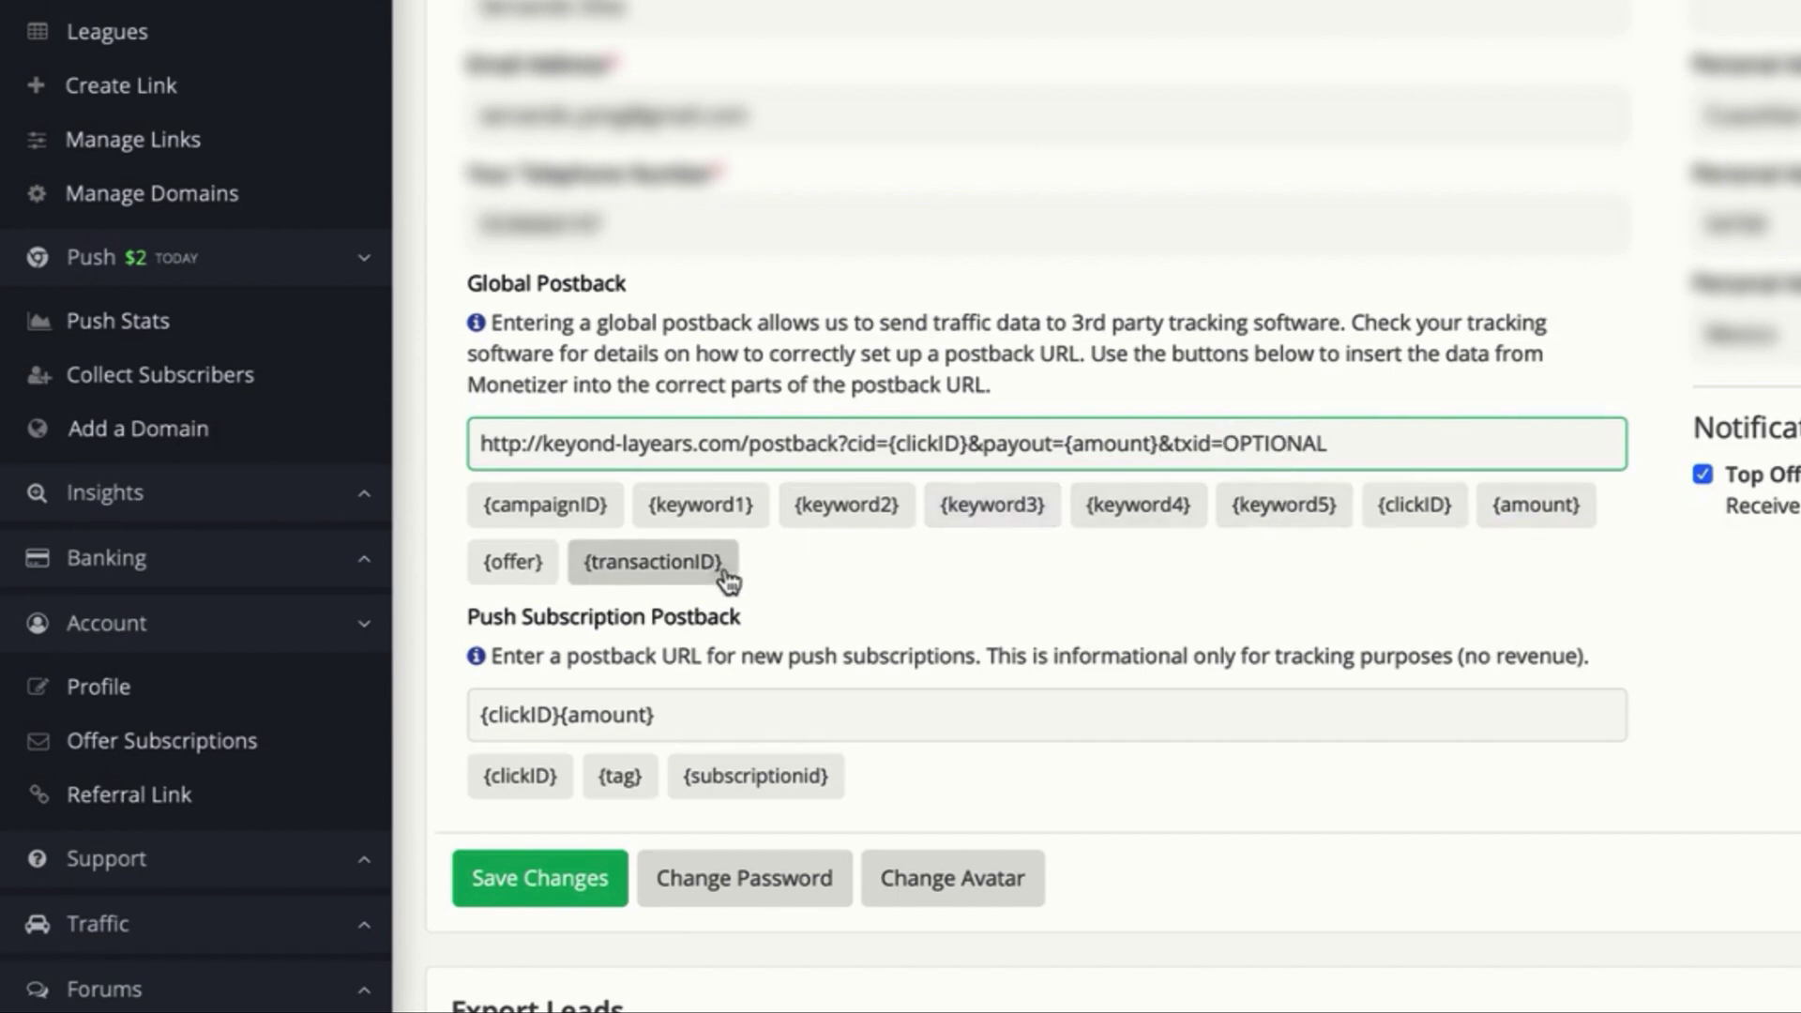
Step: Set txid to the {transactionID} token and save the profile changes
drag(720, 563, 584, 559)
key(ctrl+c)
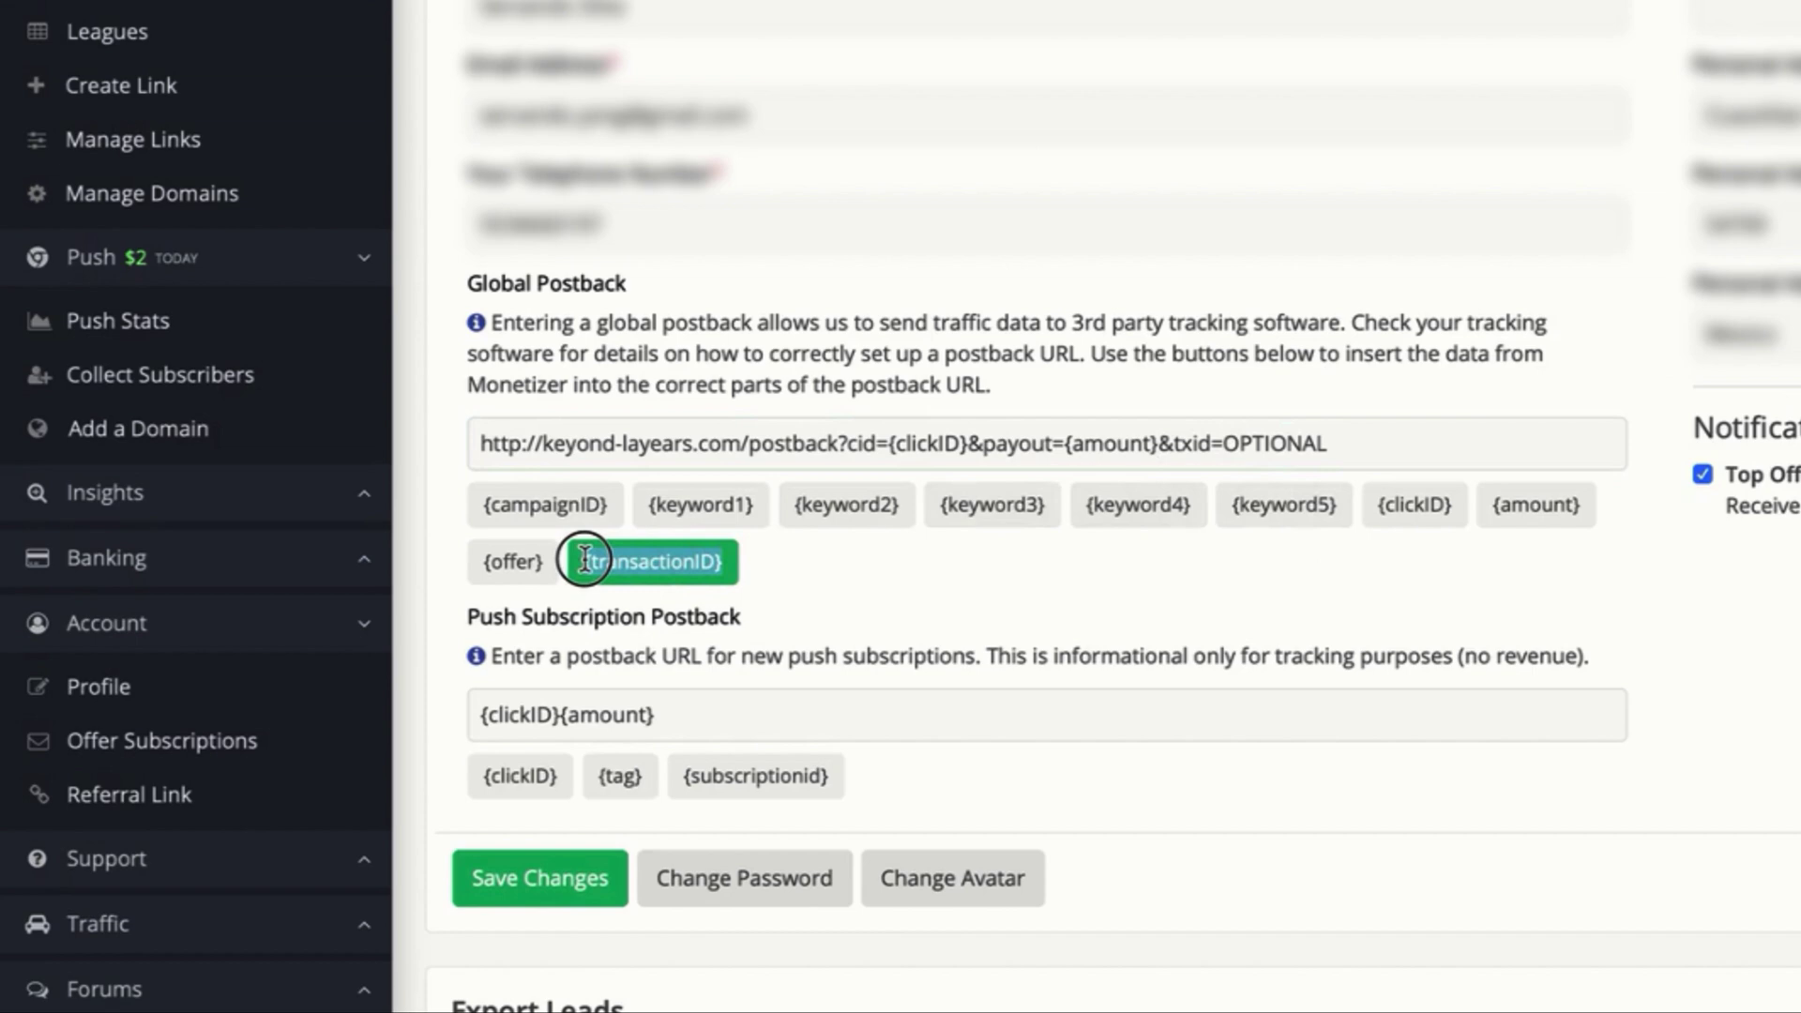
click(584, 560)
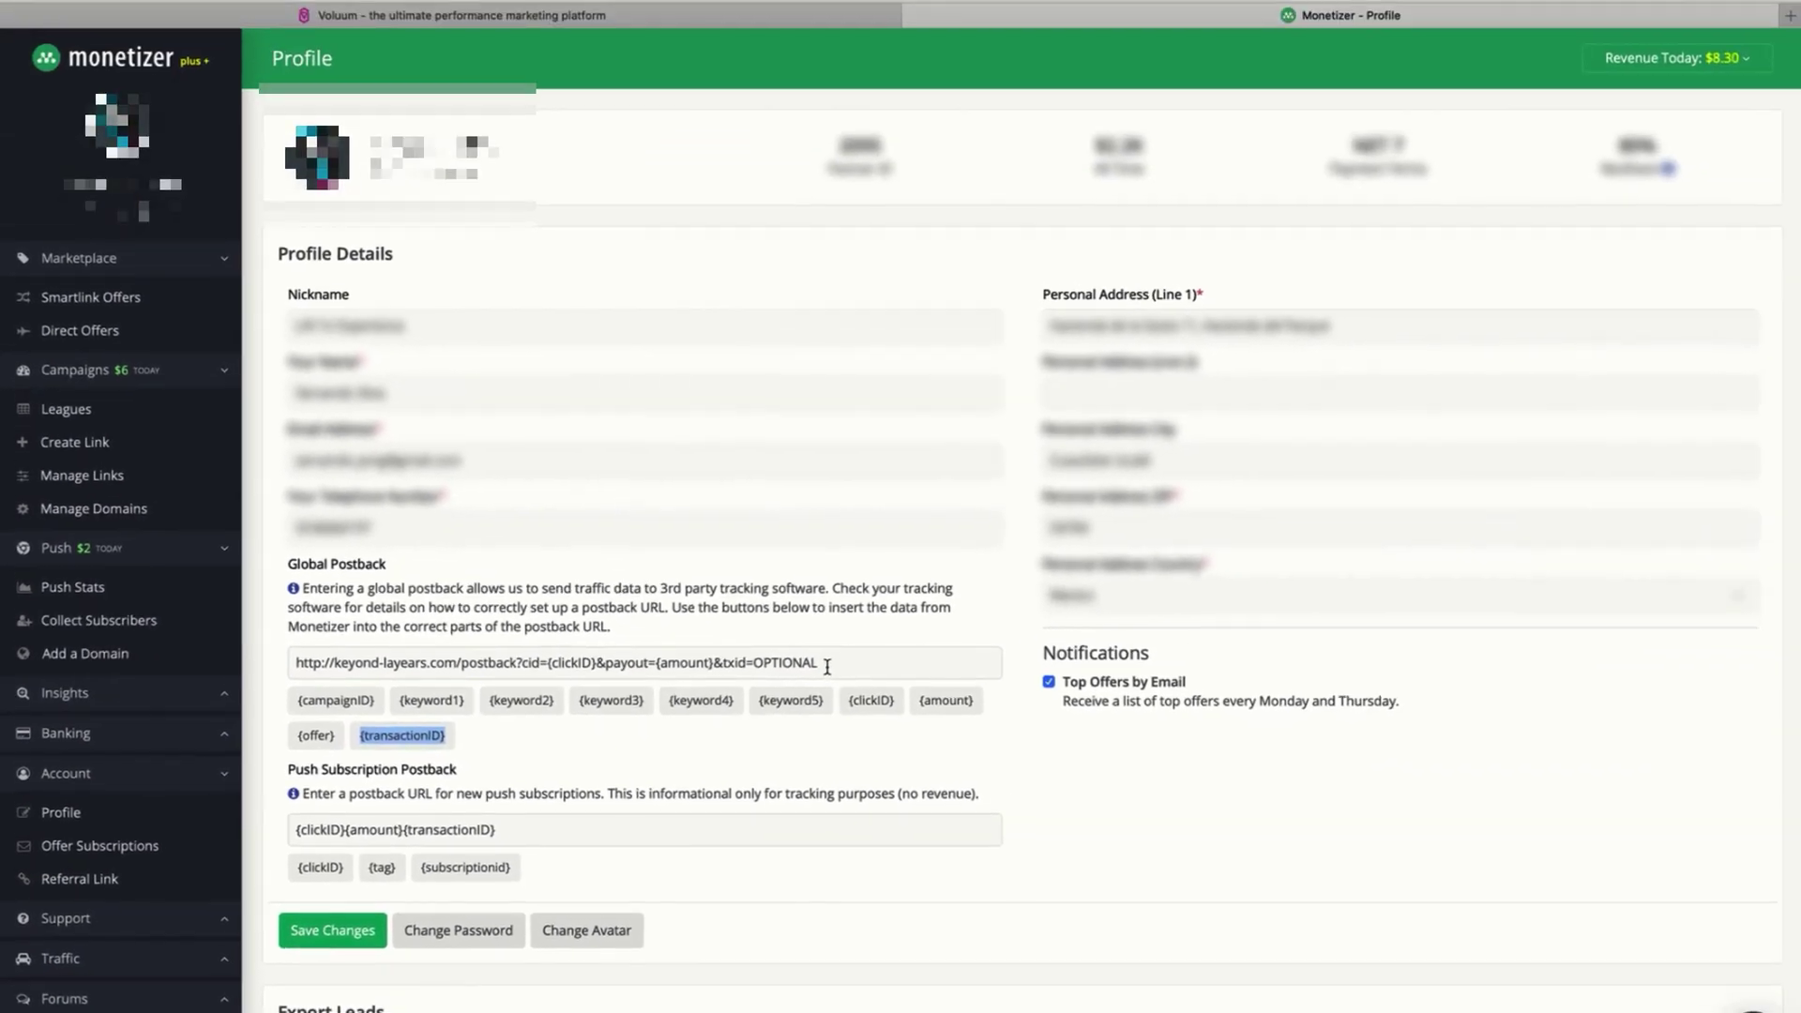
click(1285, 443)
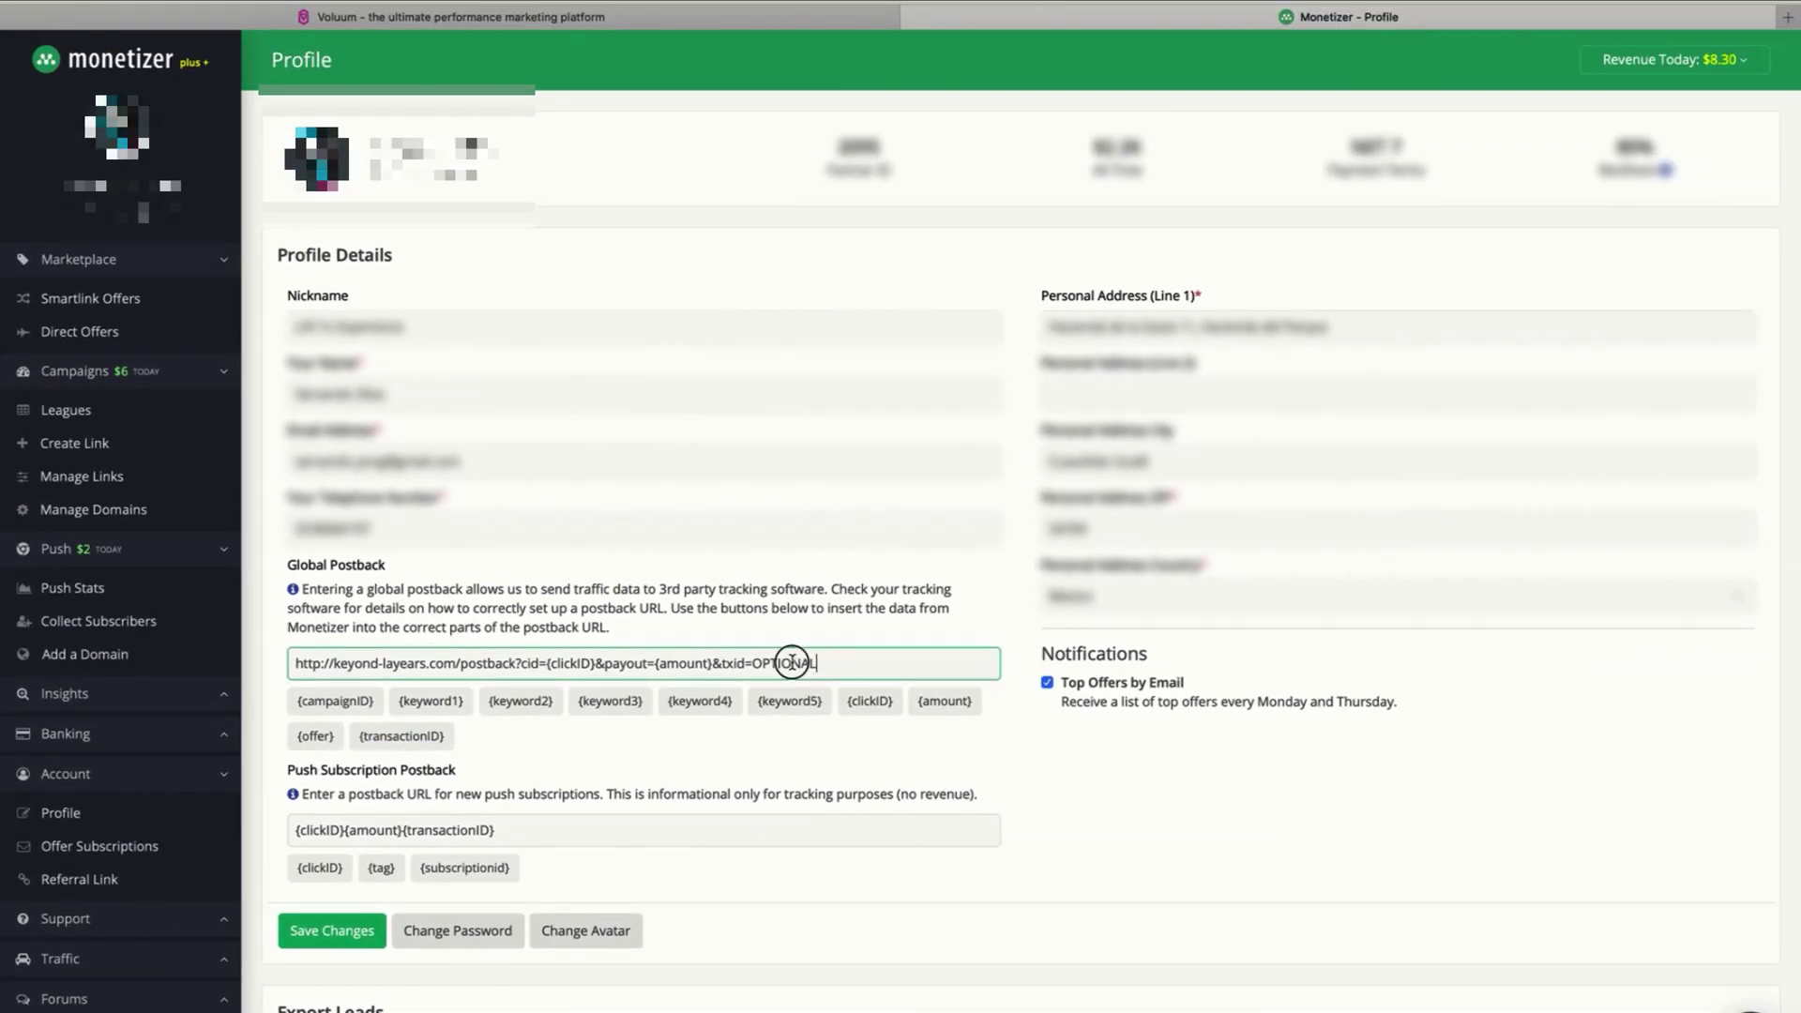
double_click(792, 662)
key(ctrl+v)
click(332, 933)
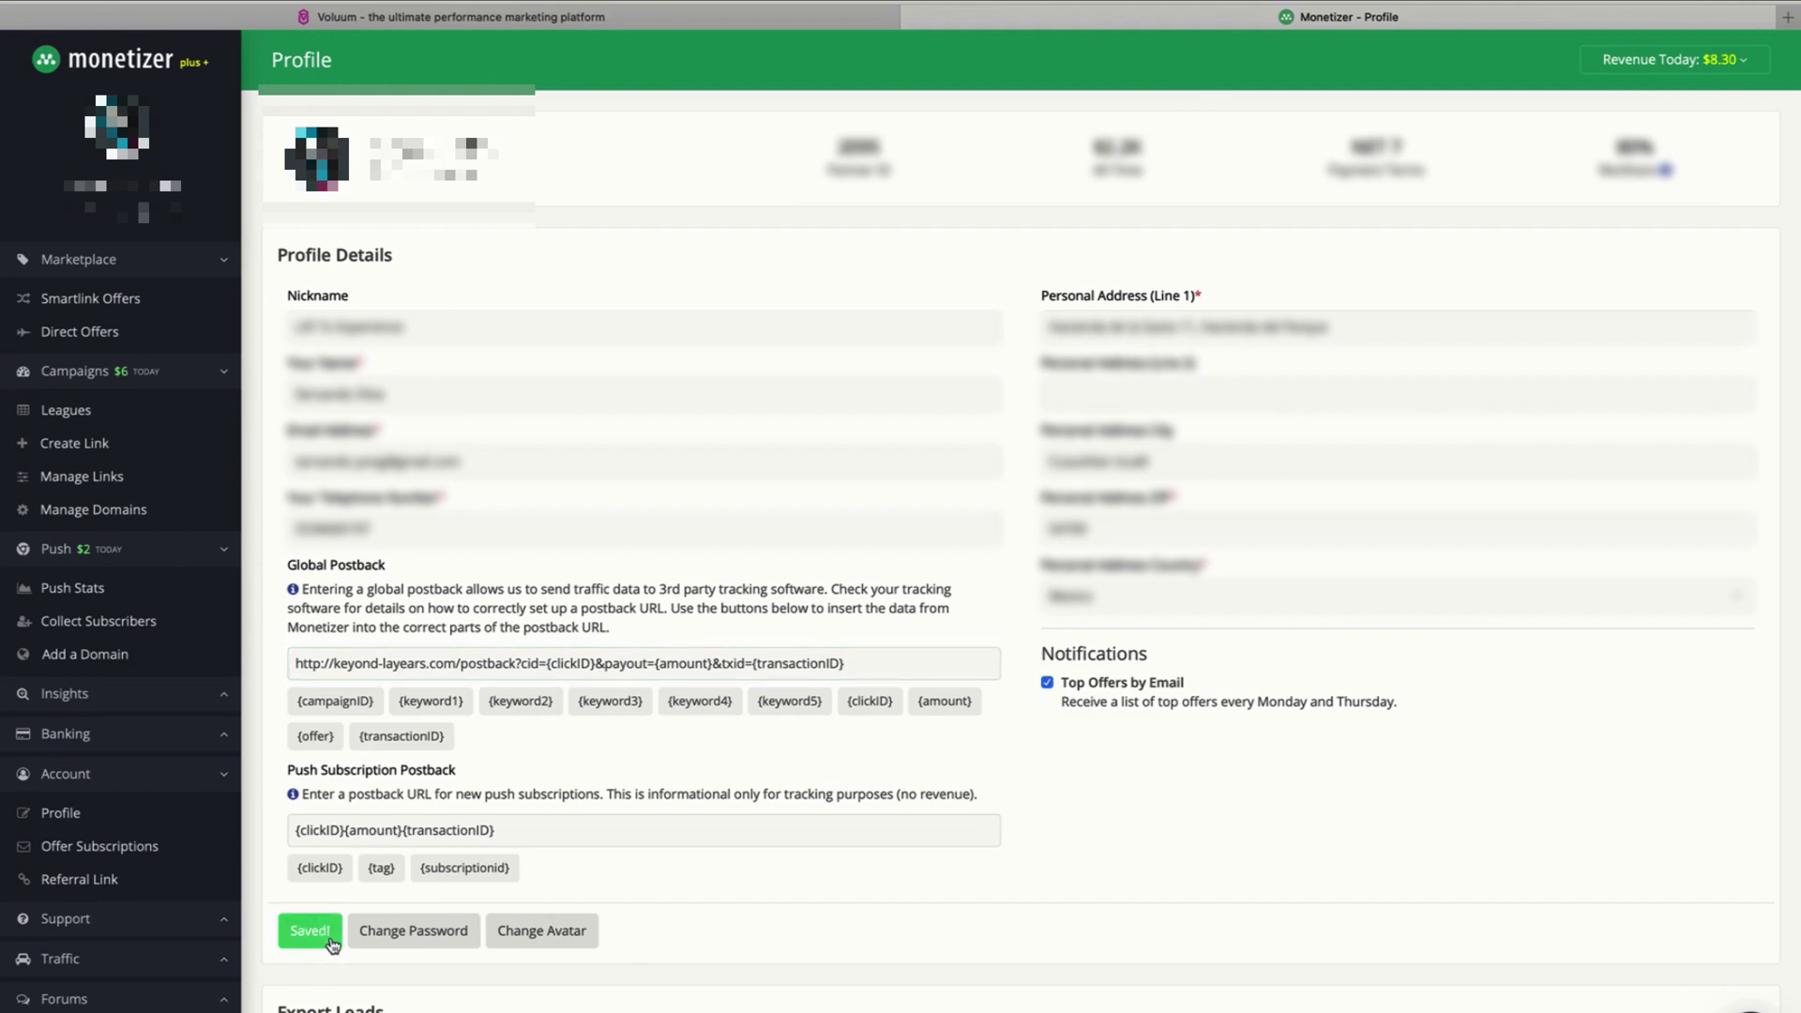
Step: Go to Voluum's TRACK view and start a New campaign from the Campaigns list
click(445, 19)
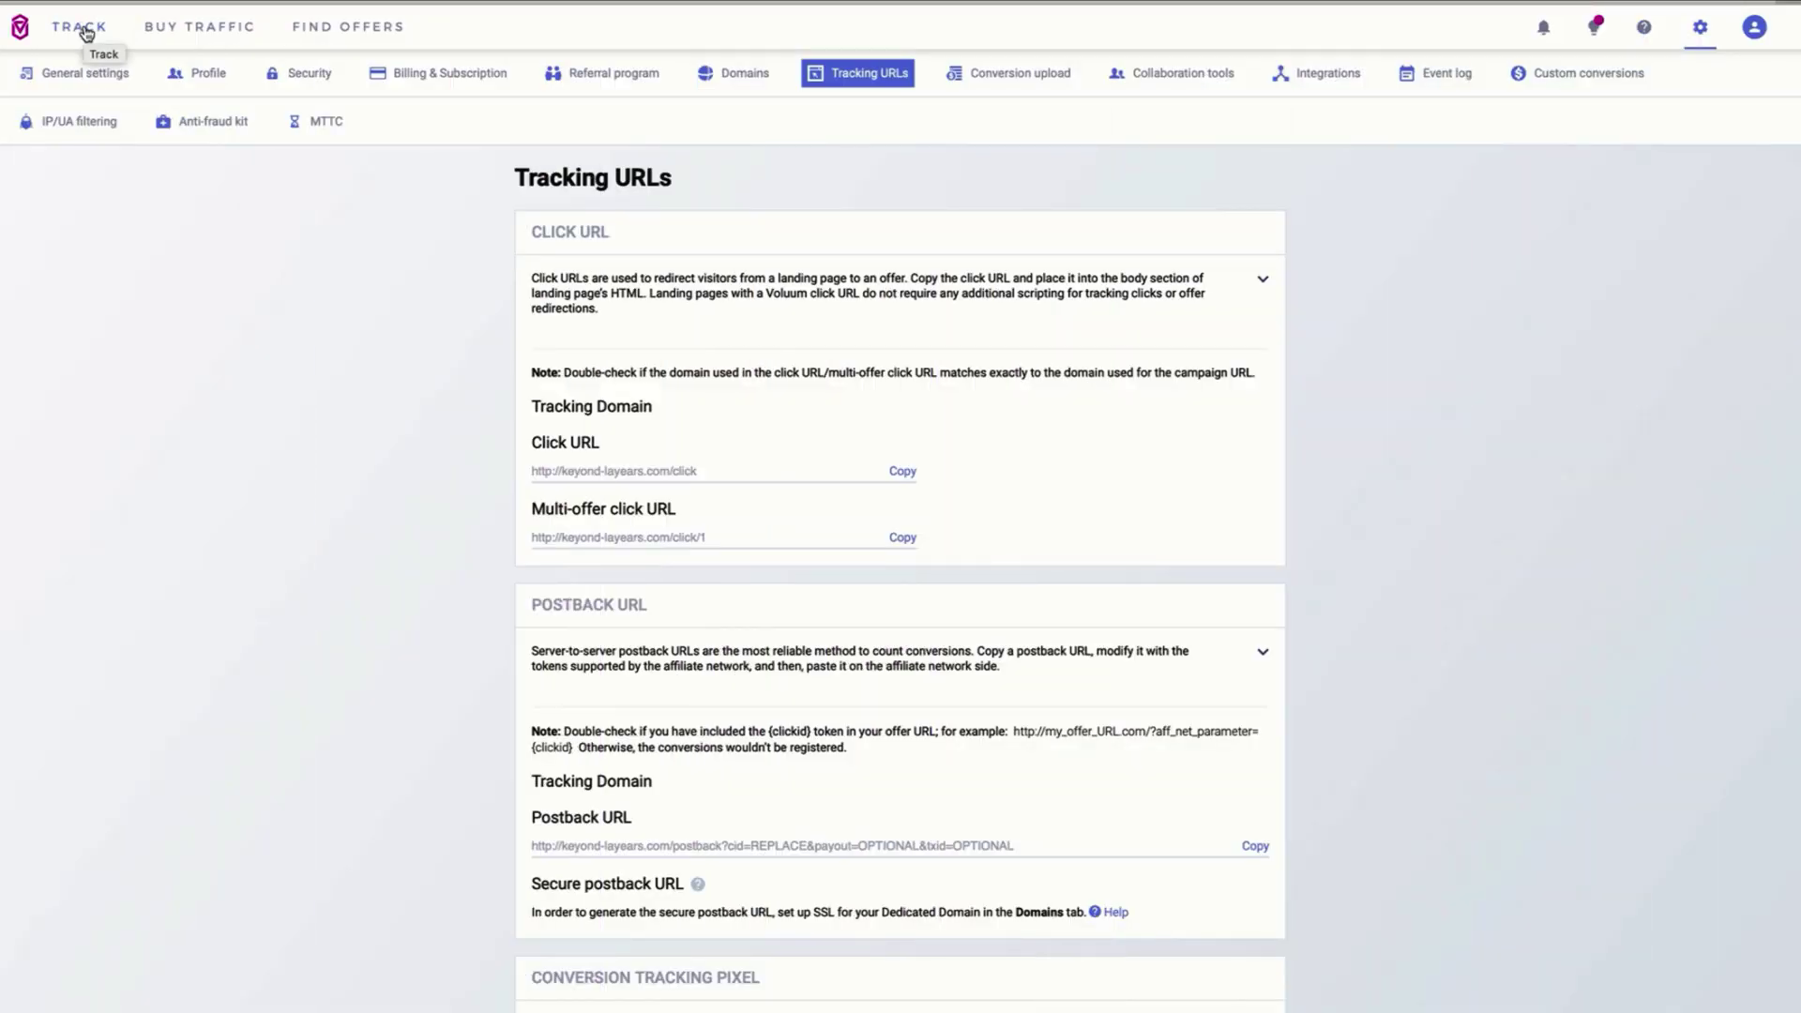
click(82, 28)
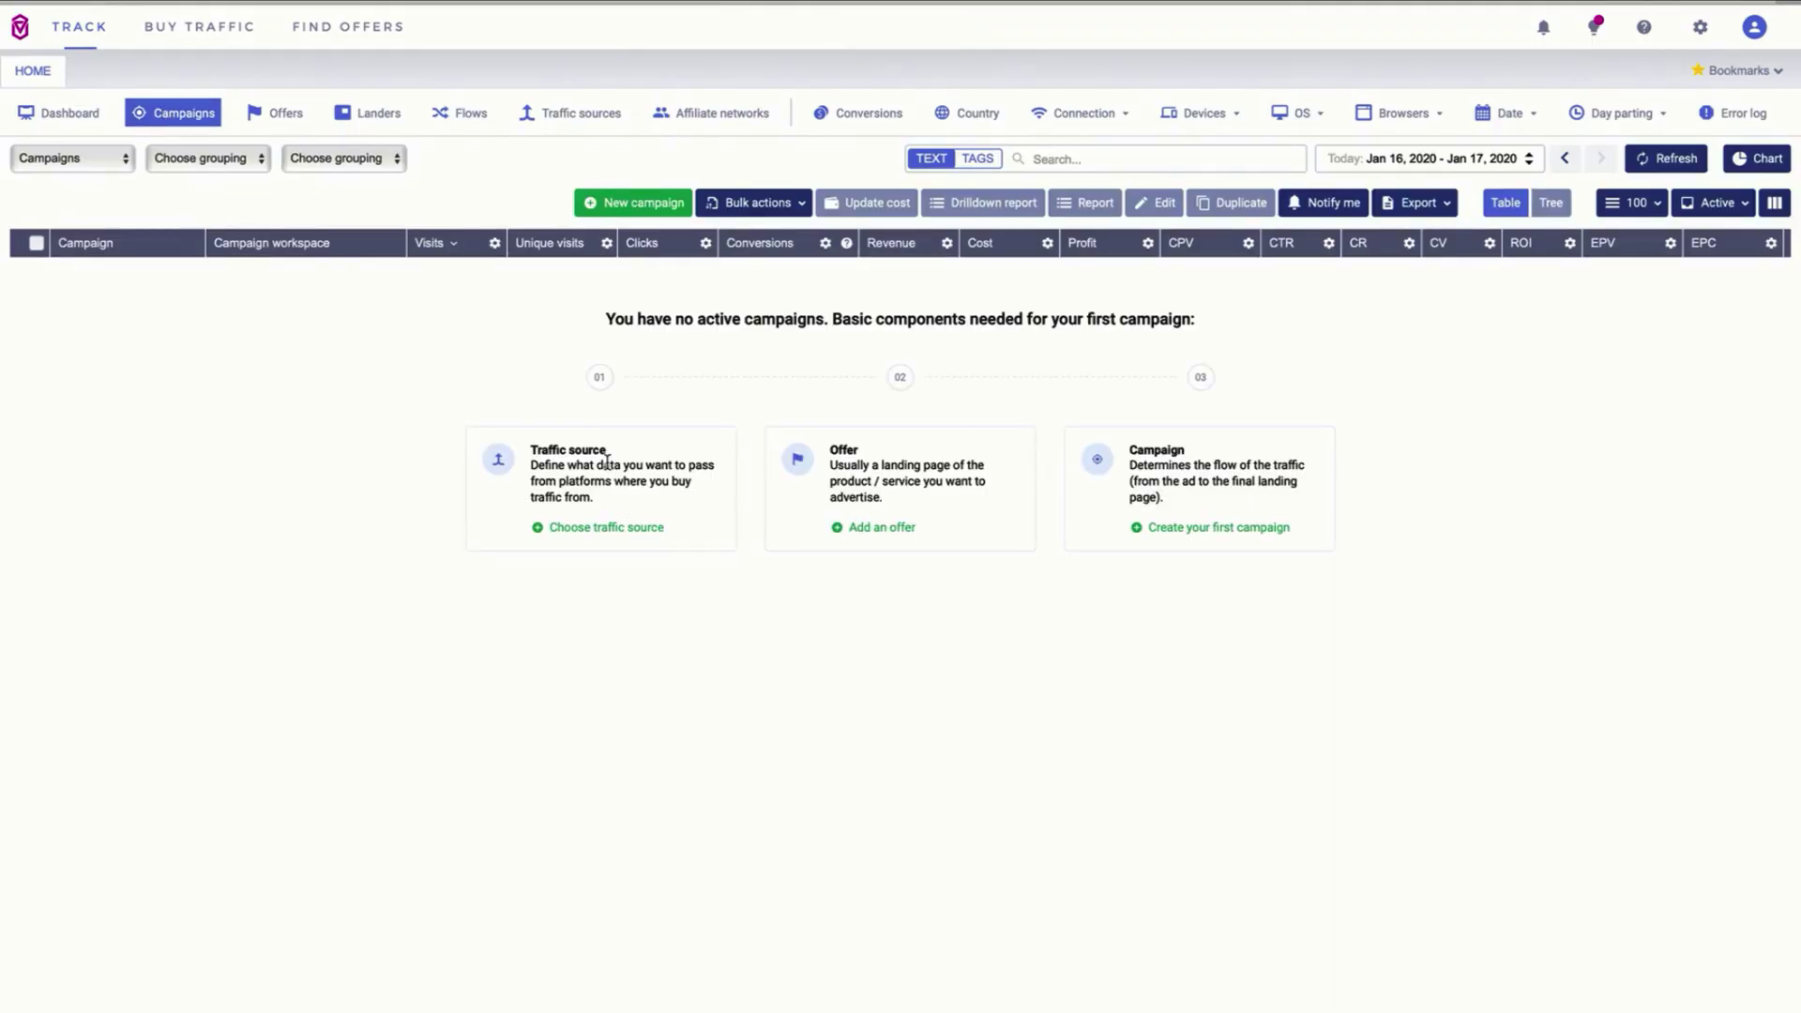
click(636, 205)
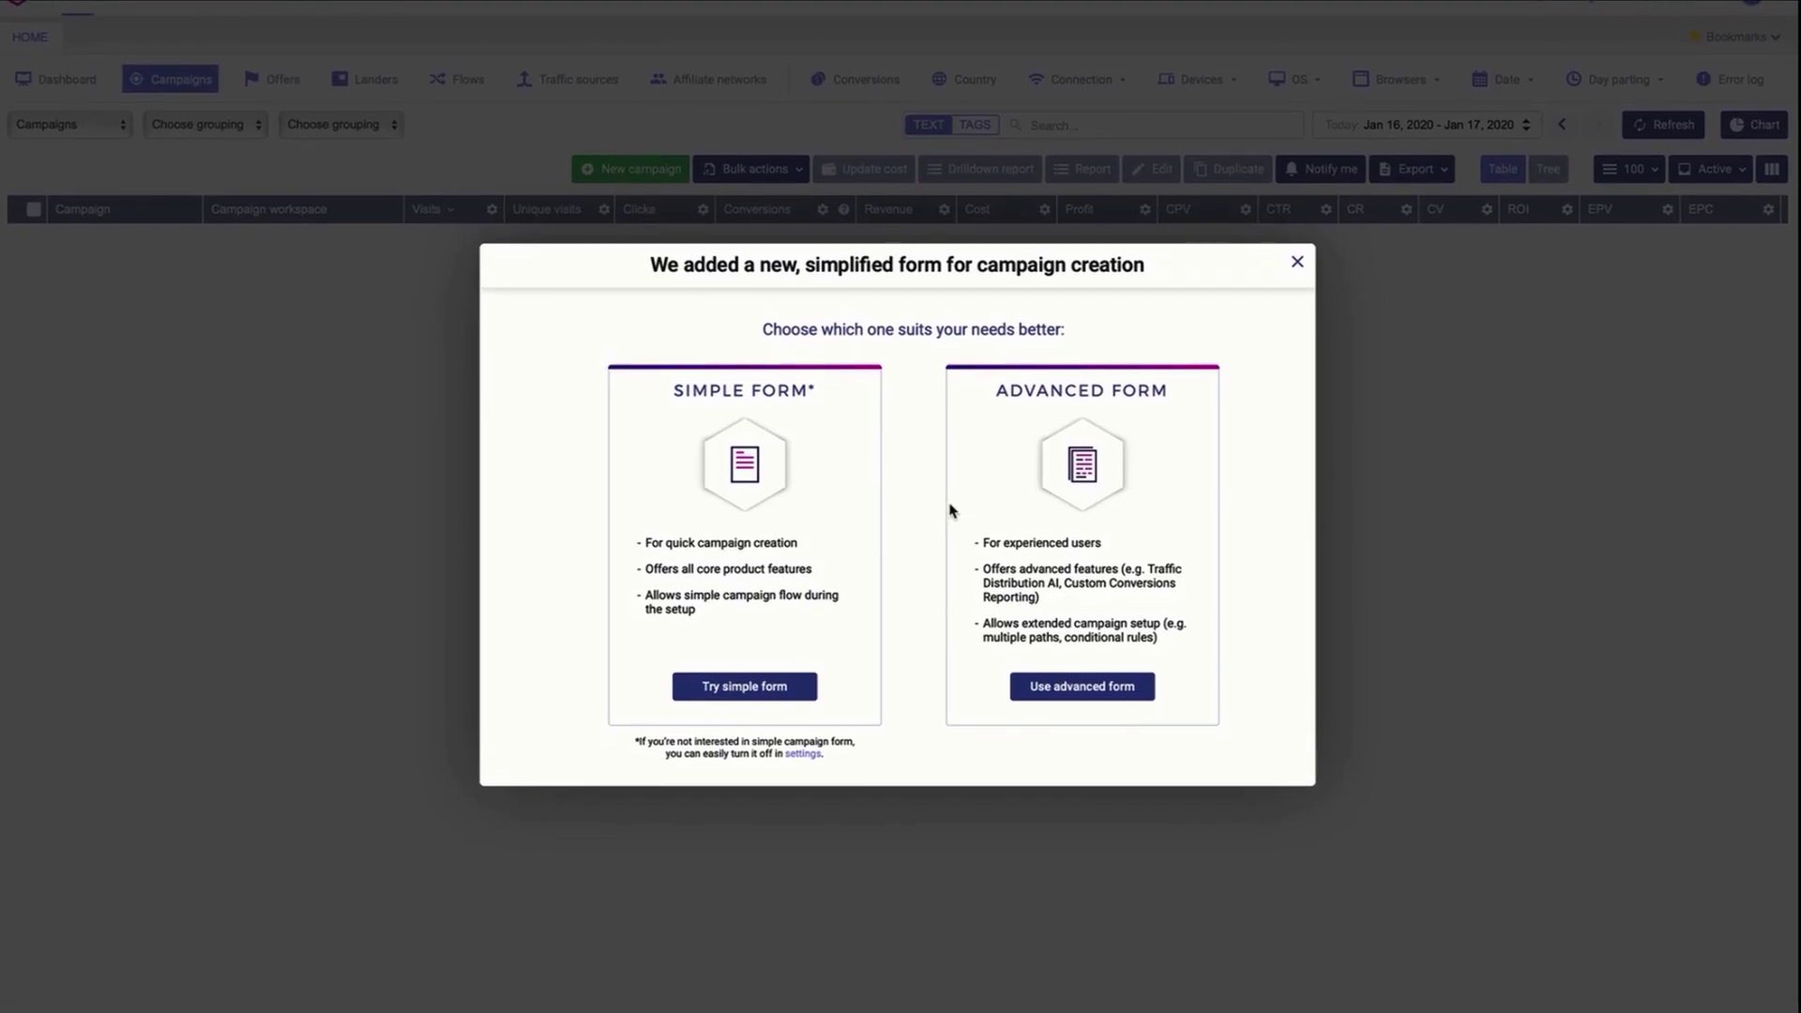
Step: Choose the simple campaign form with Zeropark as the traffic source
click(737, 676)
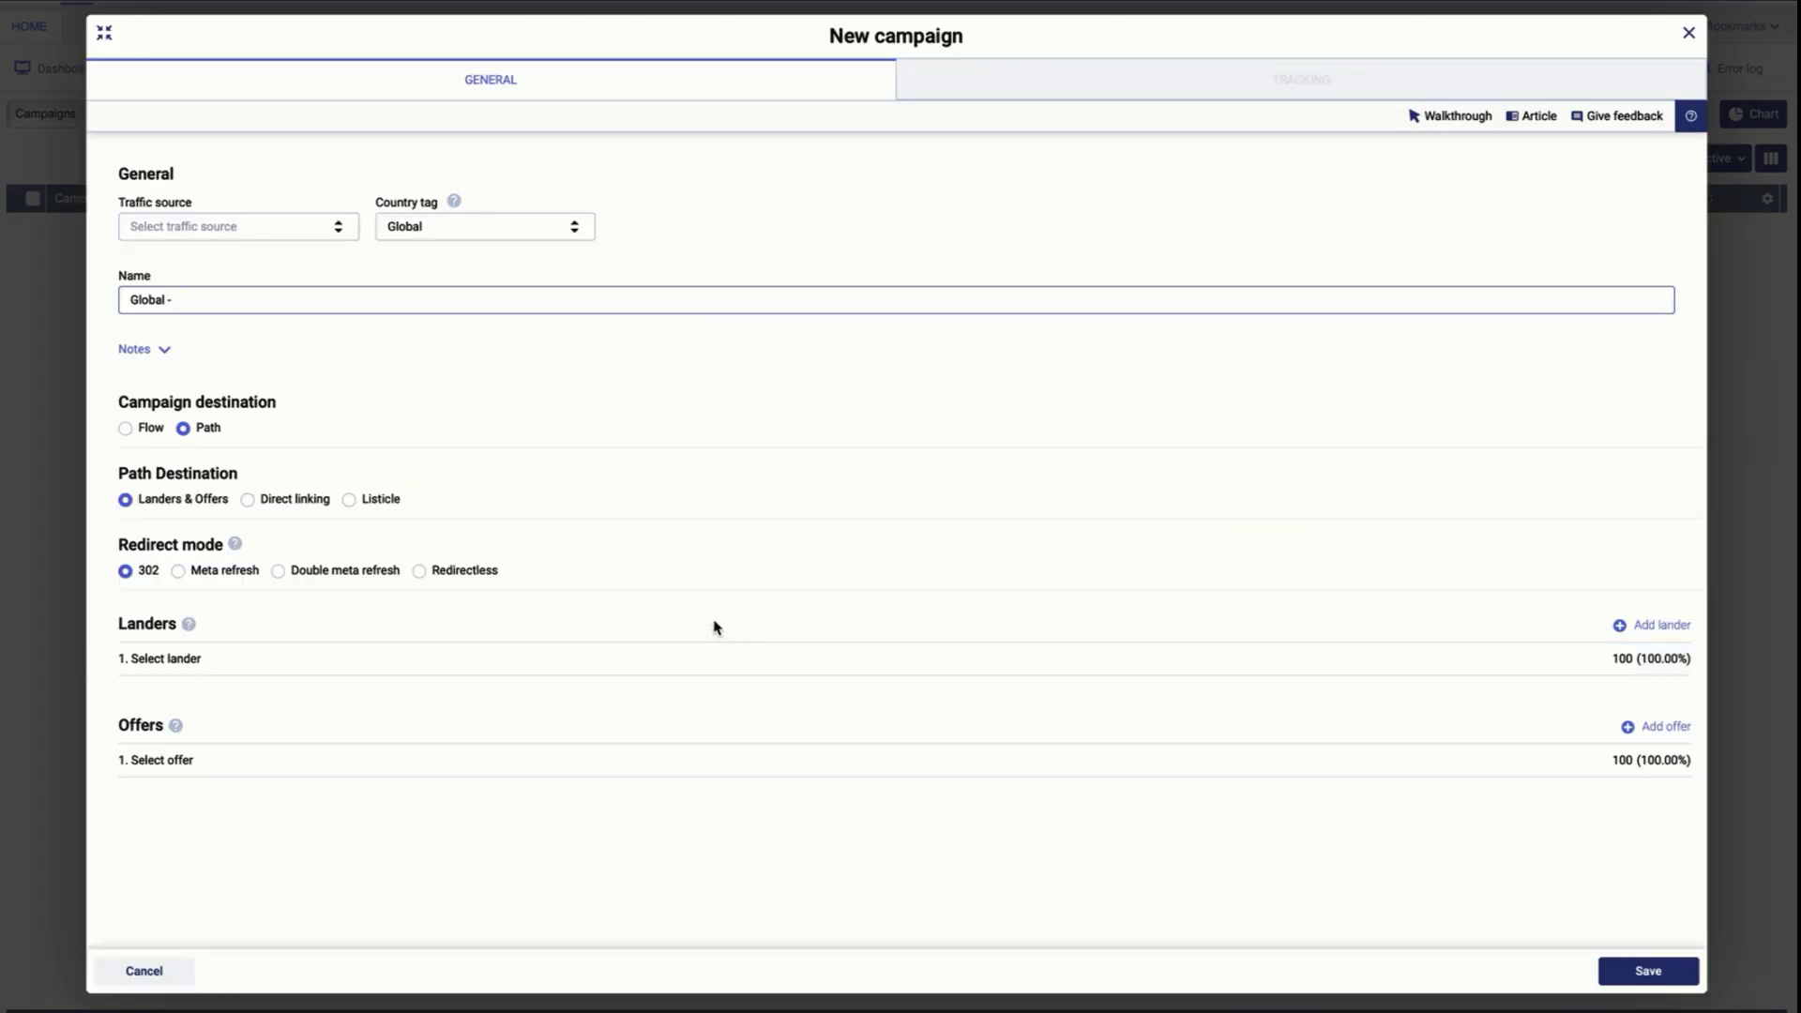
click(247, 228)
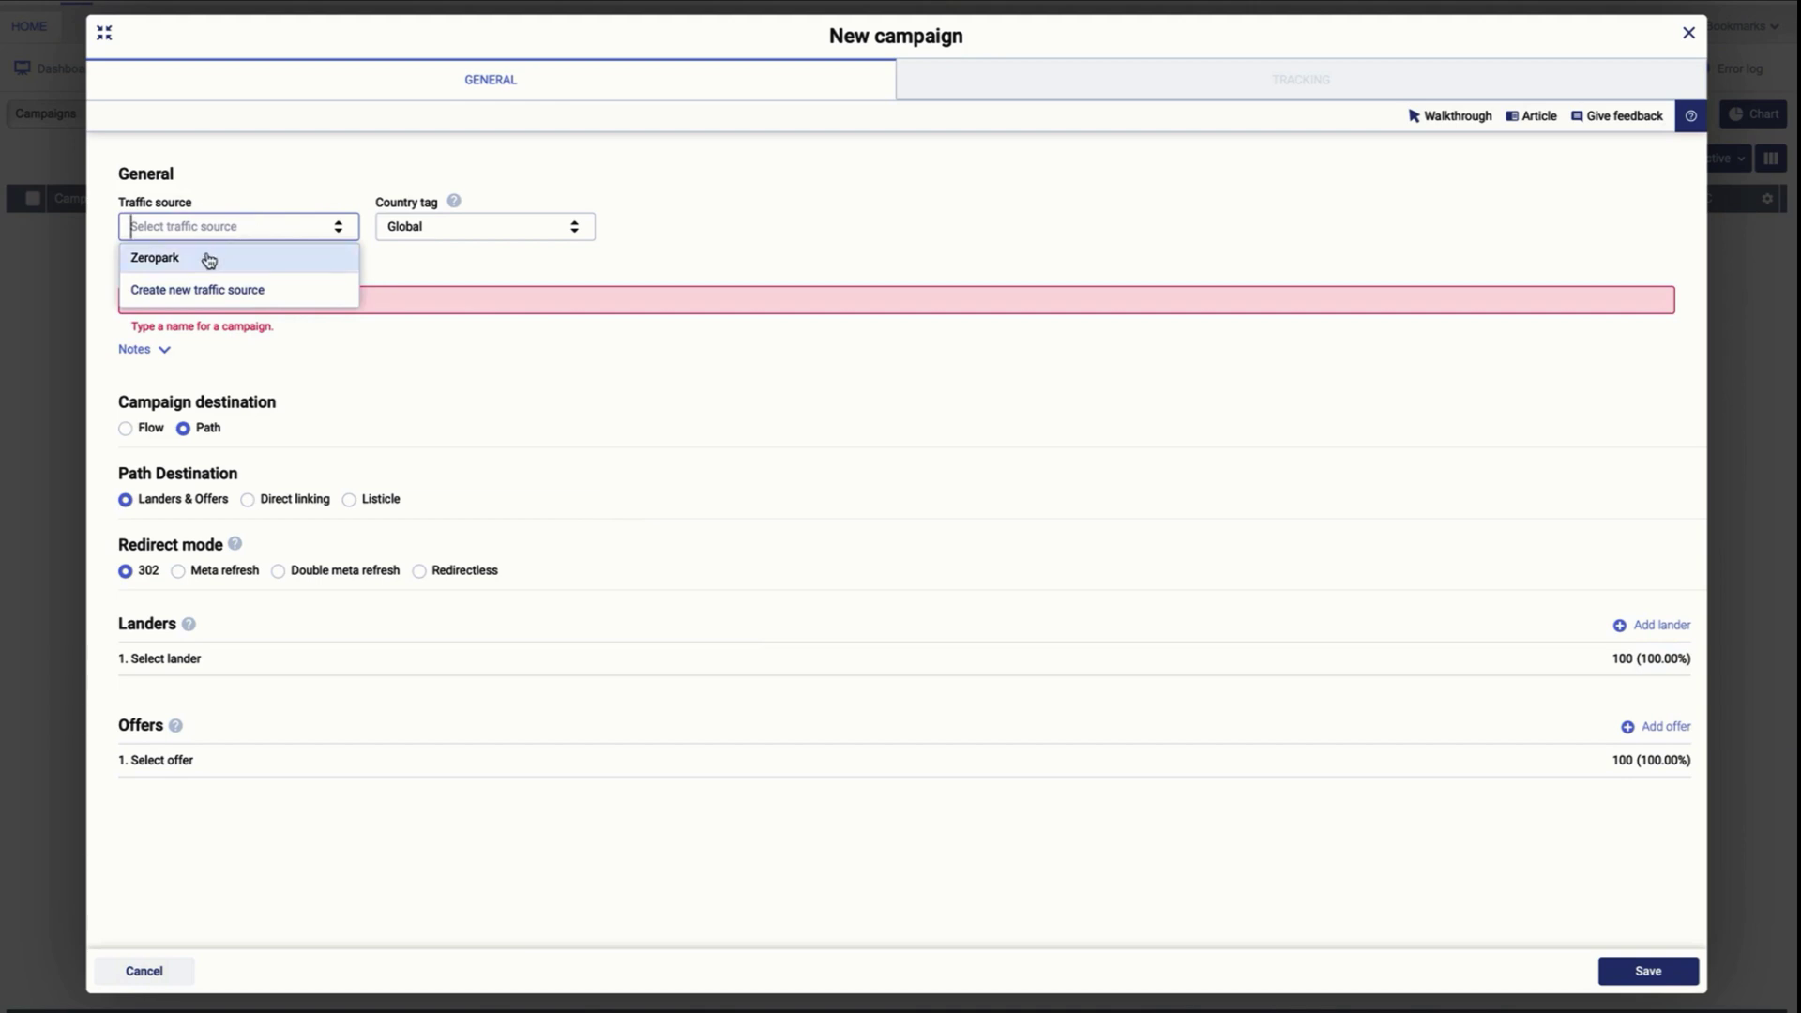
click(193, 267)
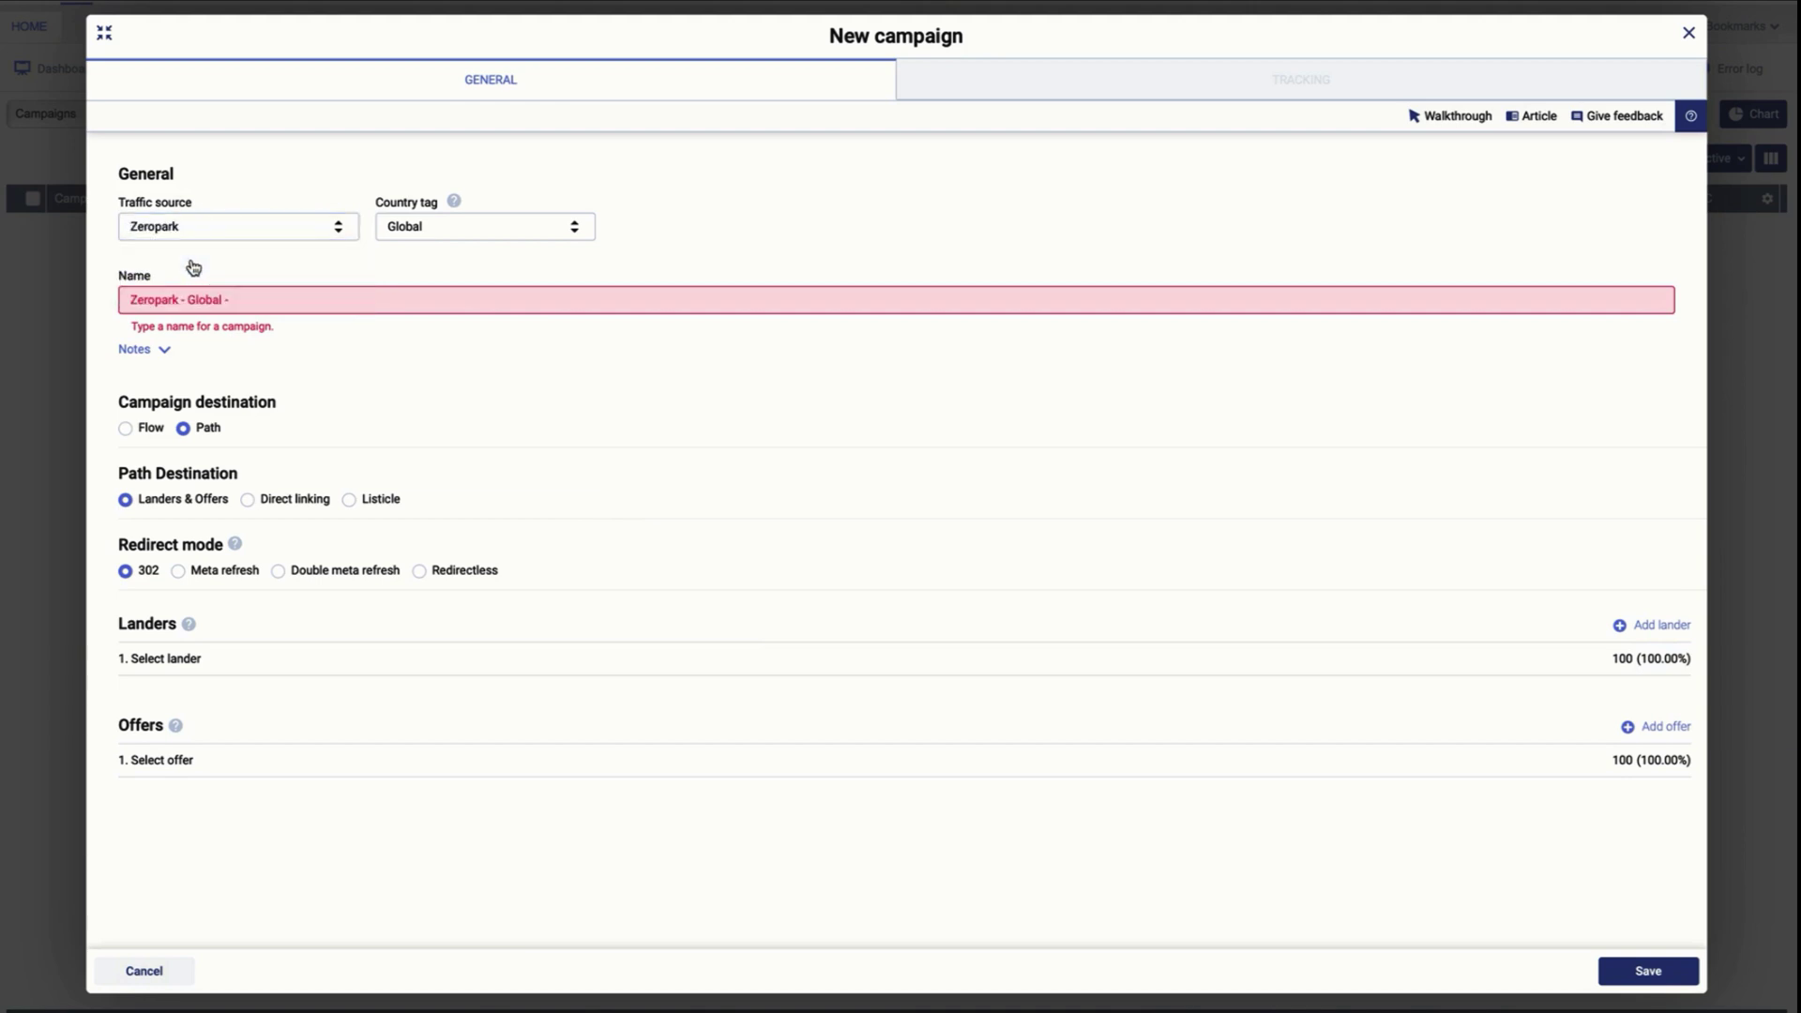
Step: Tag the campaign country as Germany and append 'iPhone S' to the campaign name
click(466, 226)
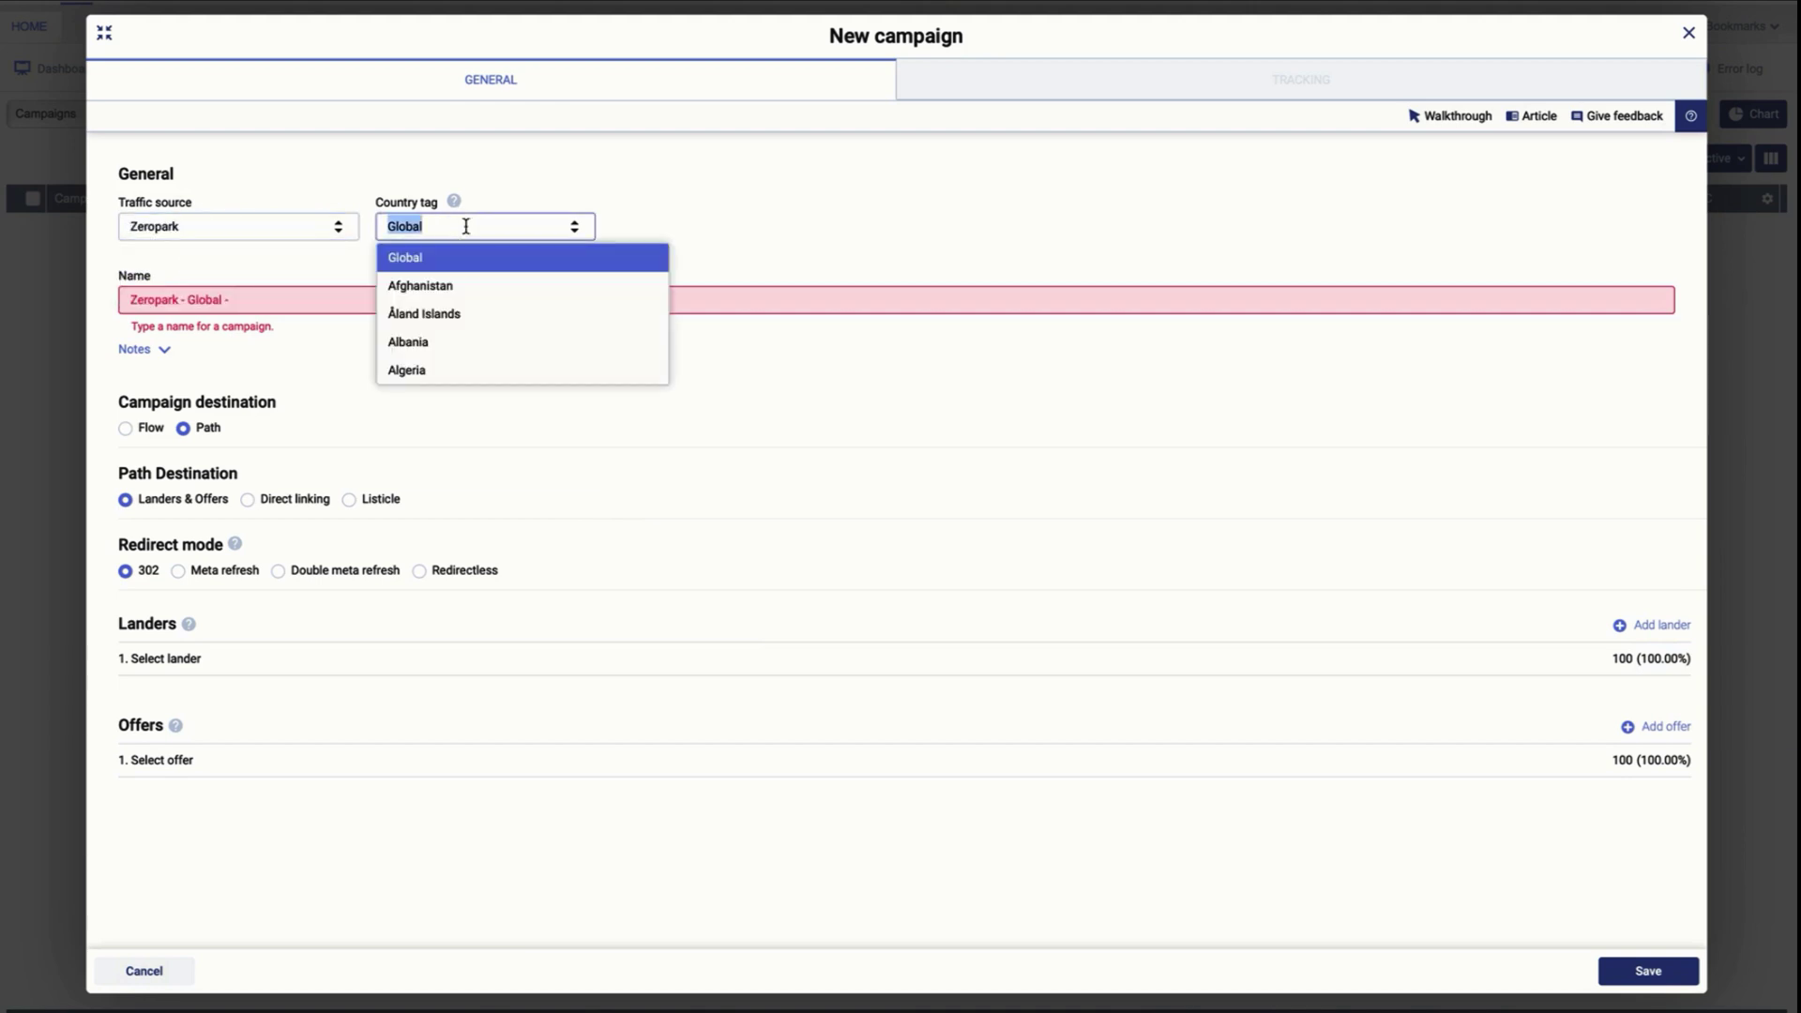
text(german)
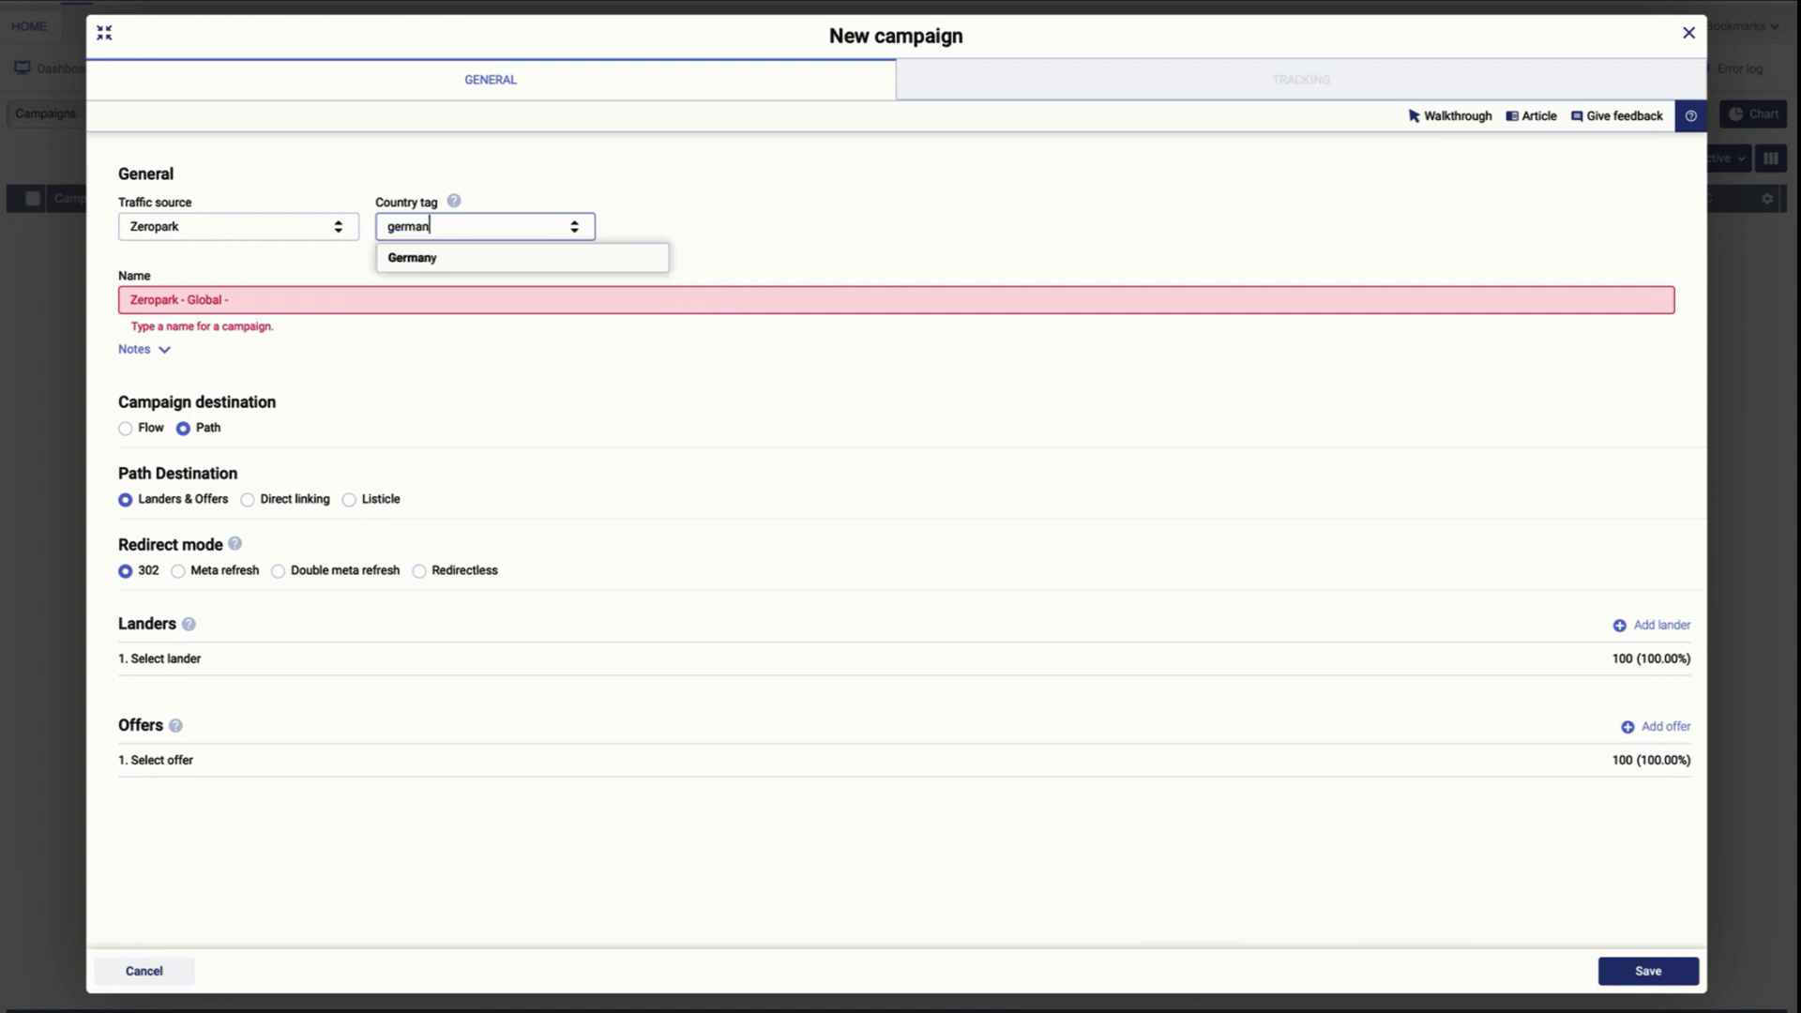
click(434, 262)
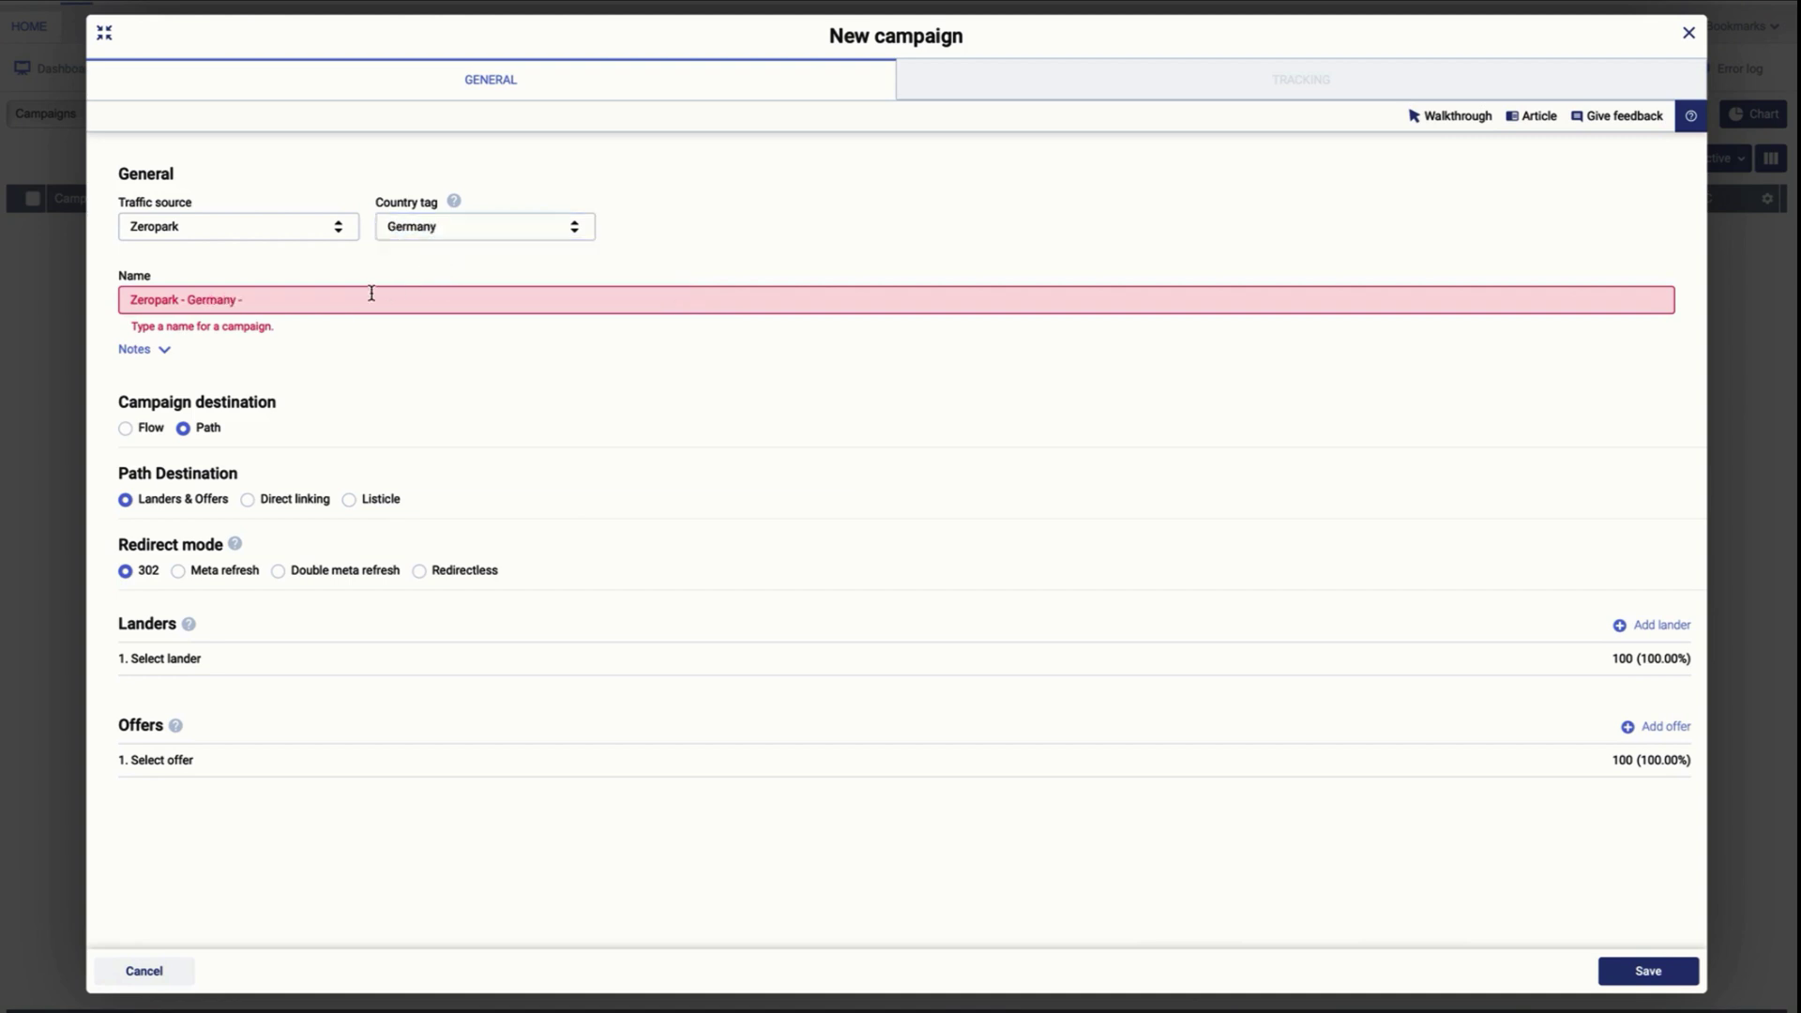
click(302, 300)
text(iPhone)
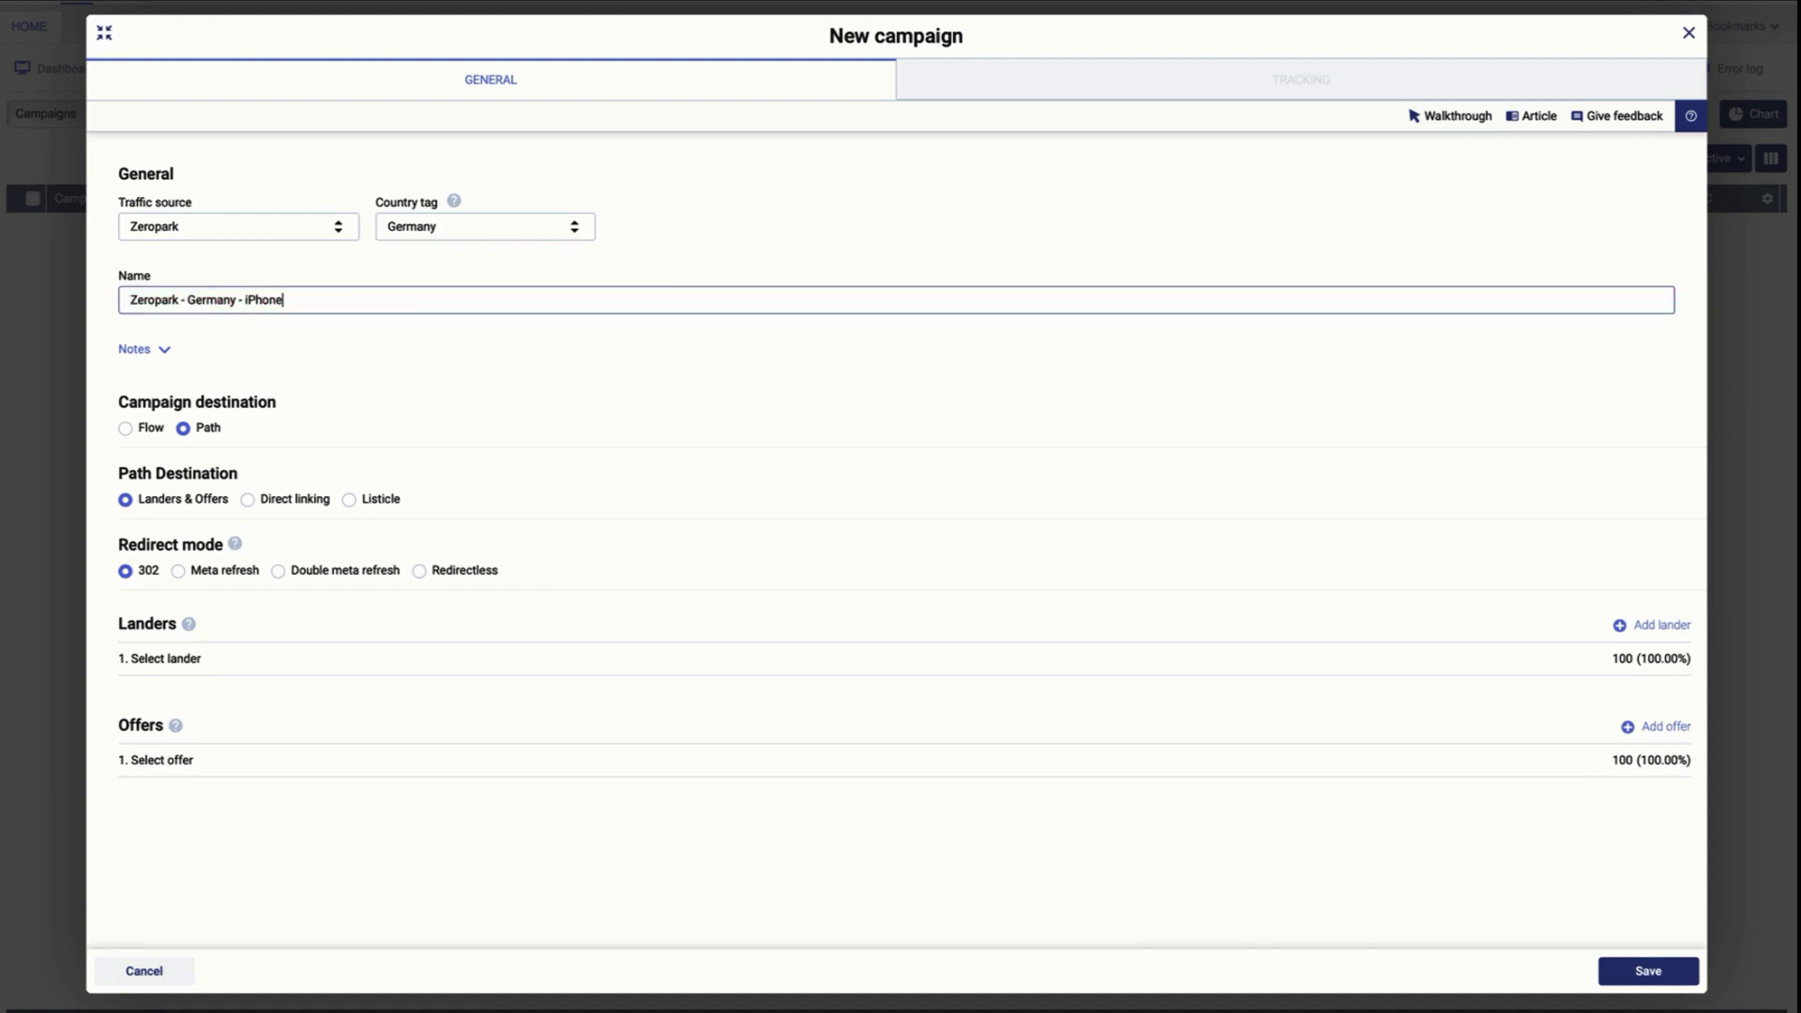
text( Sweepstakes)
Step: Direct-link the campaign to the Monetizer - Germany - iPhone sweepstakes offer and save it
click(249, 500)
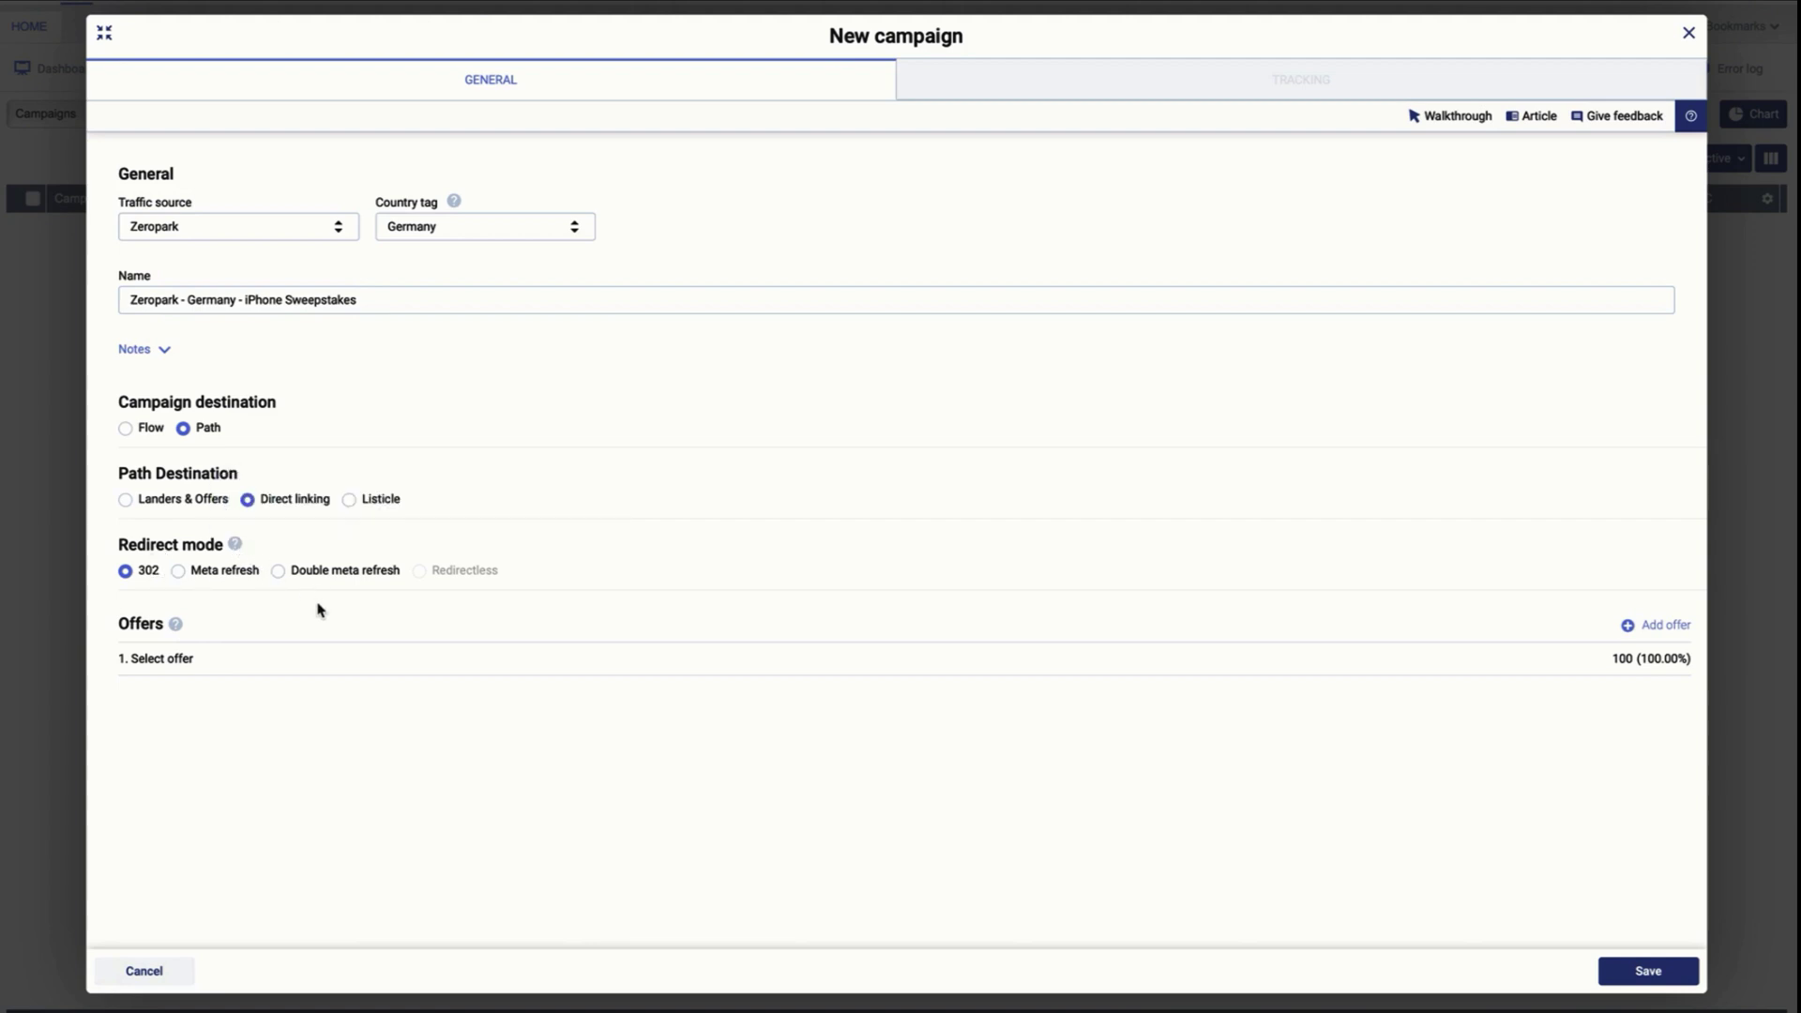
click(197, 658)
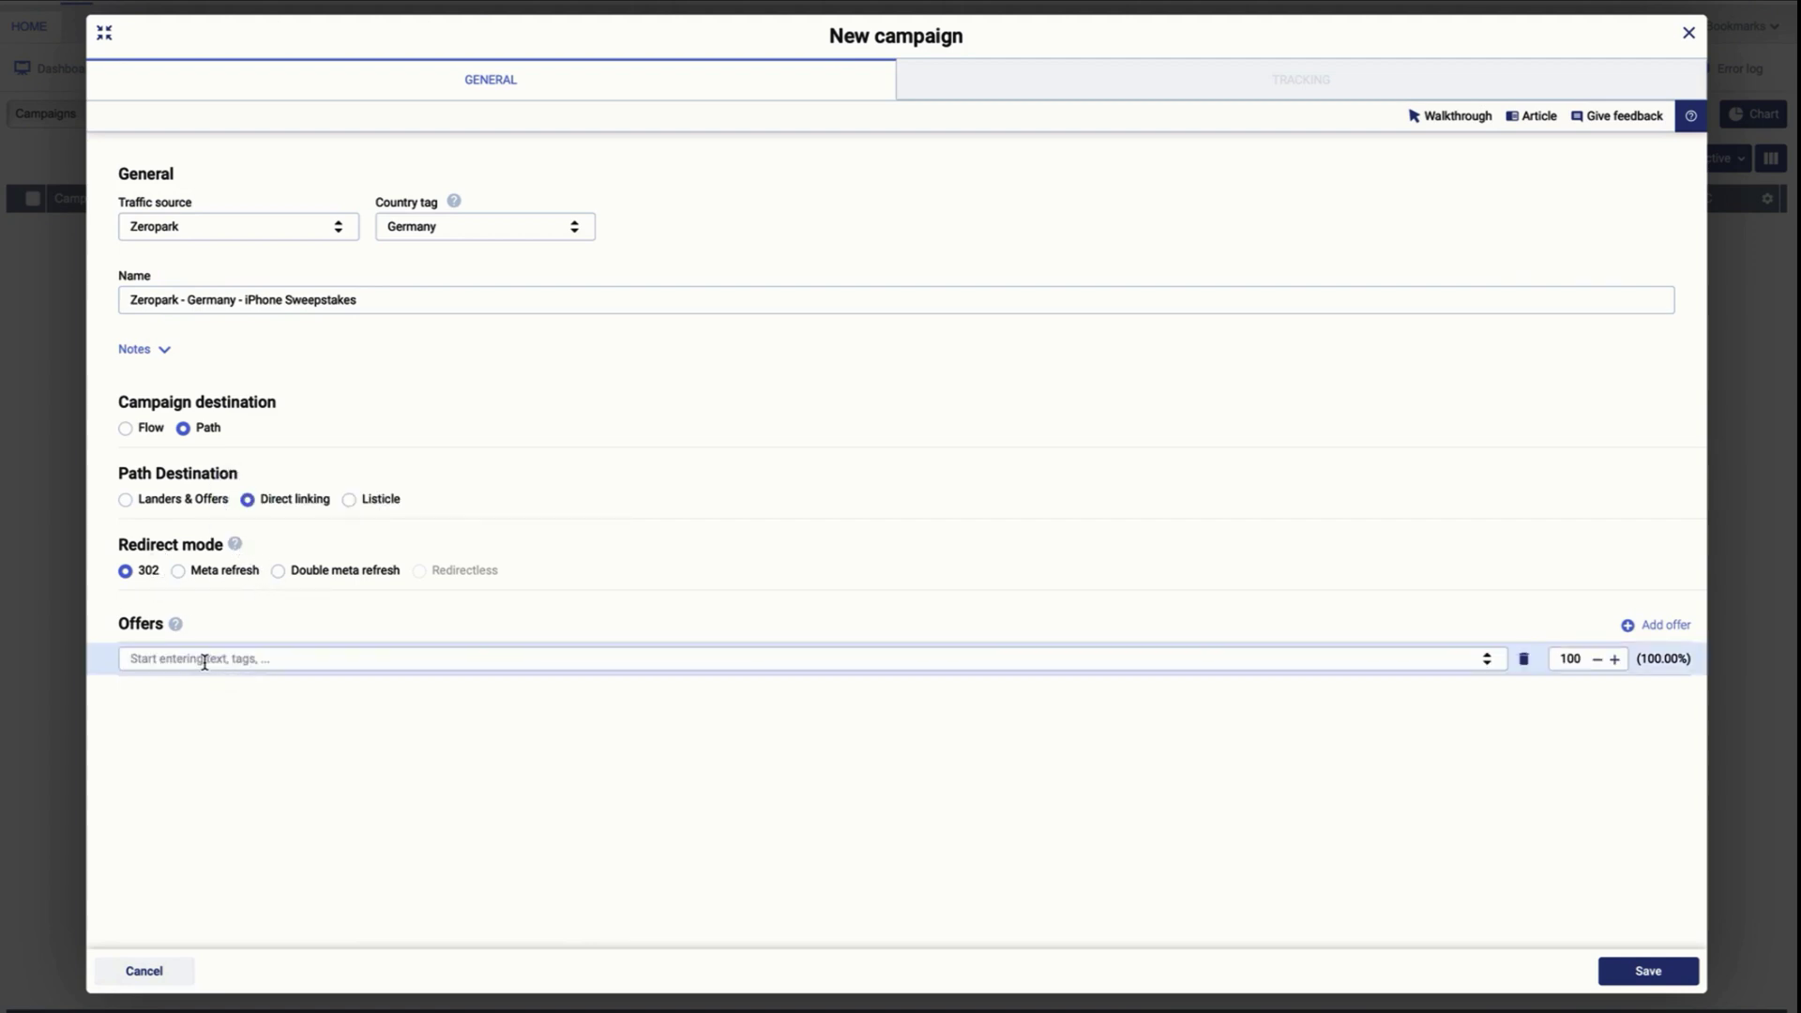
click(200, 662)
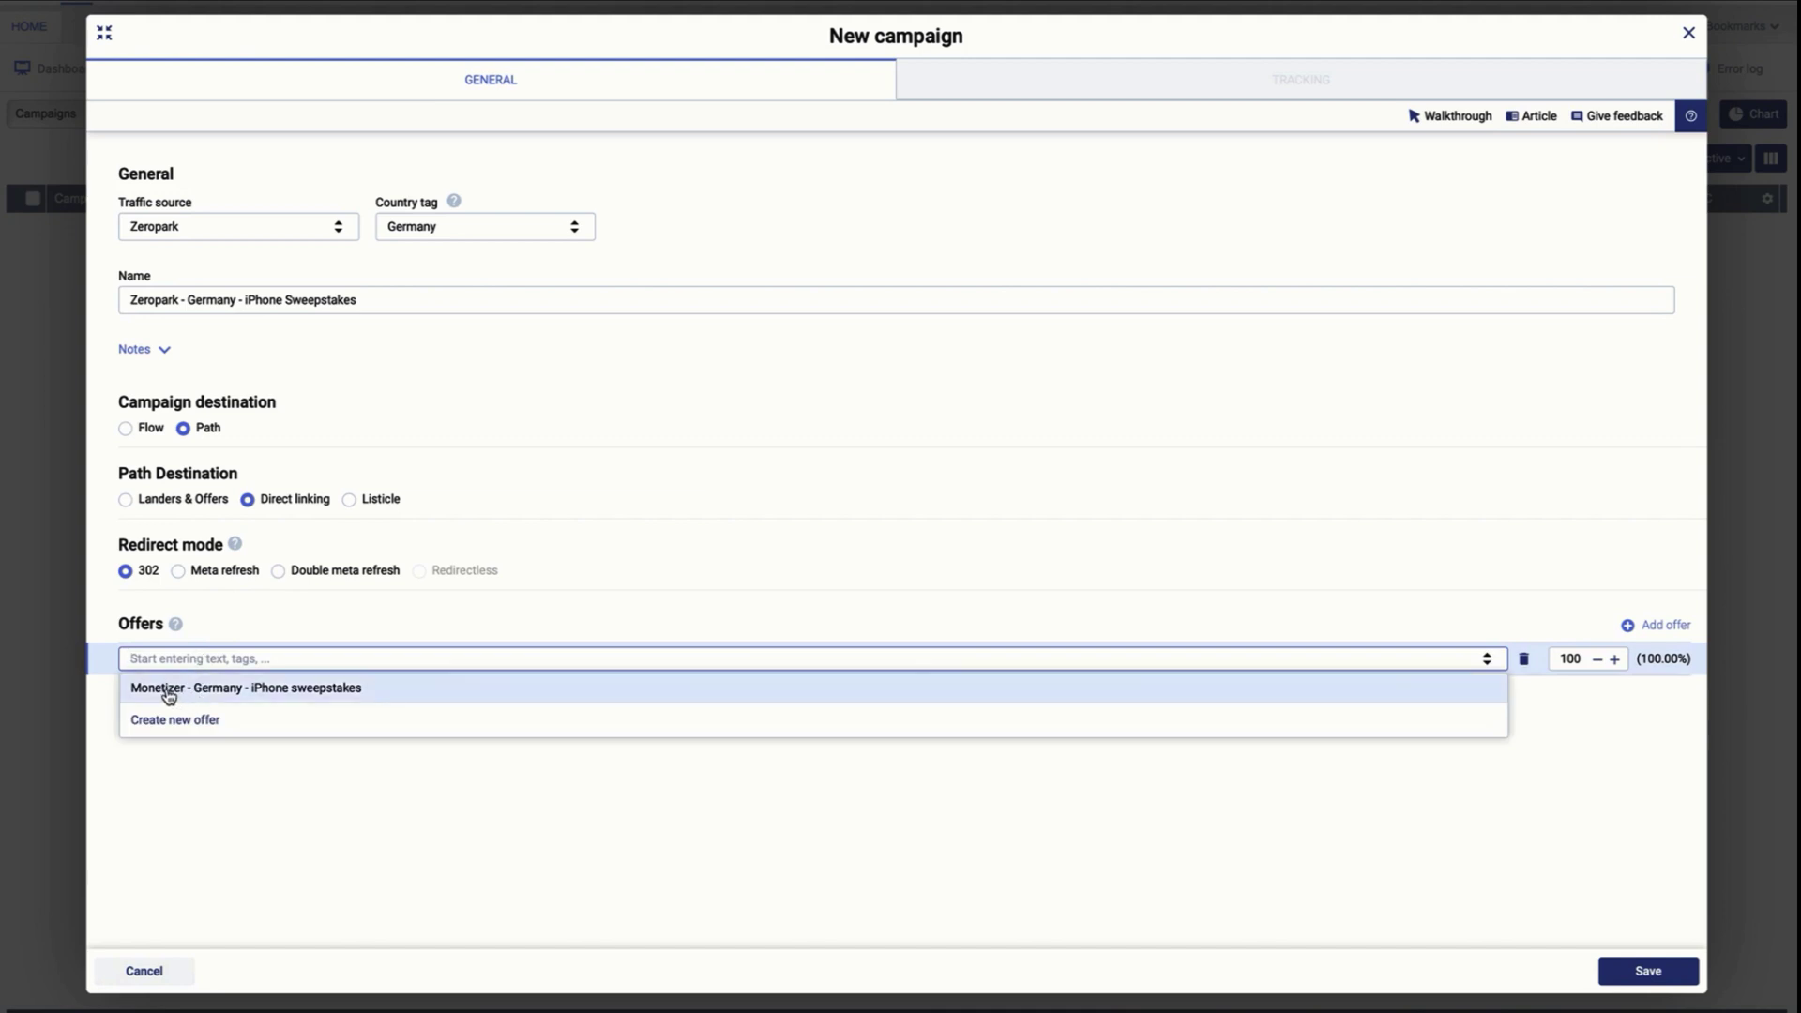
click(233, 694)
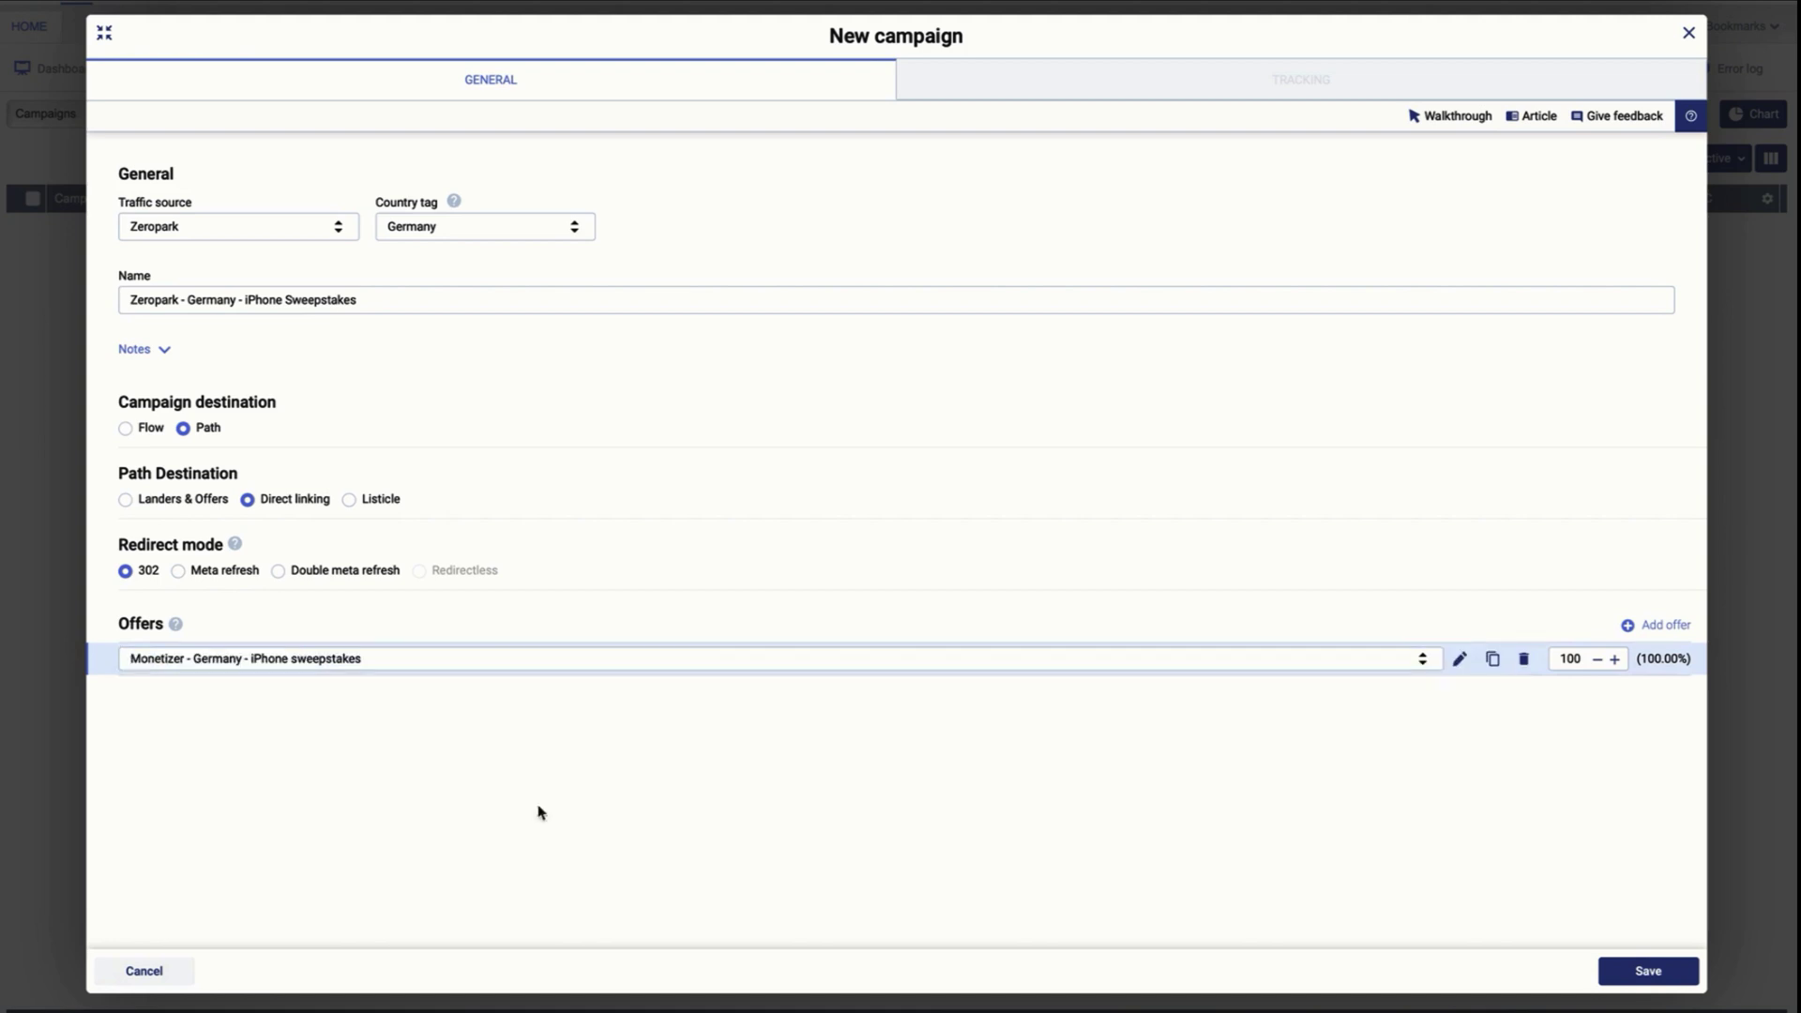
click(1641, 975)
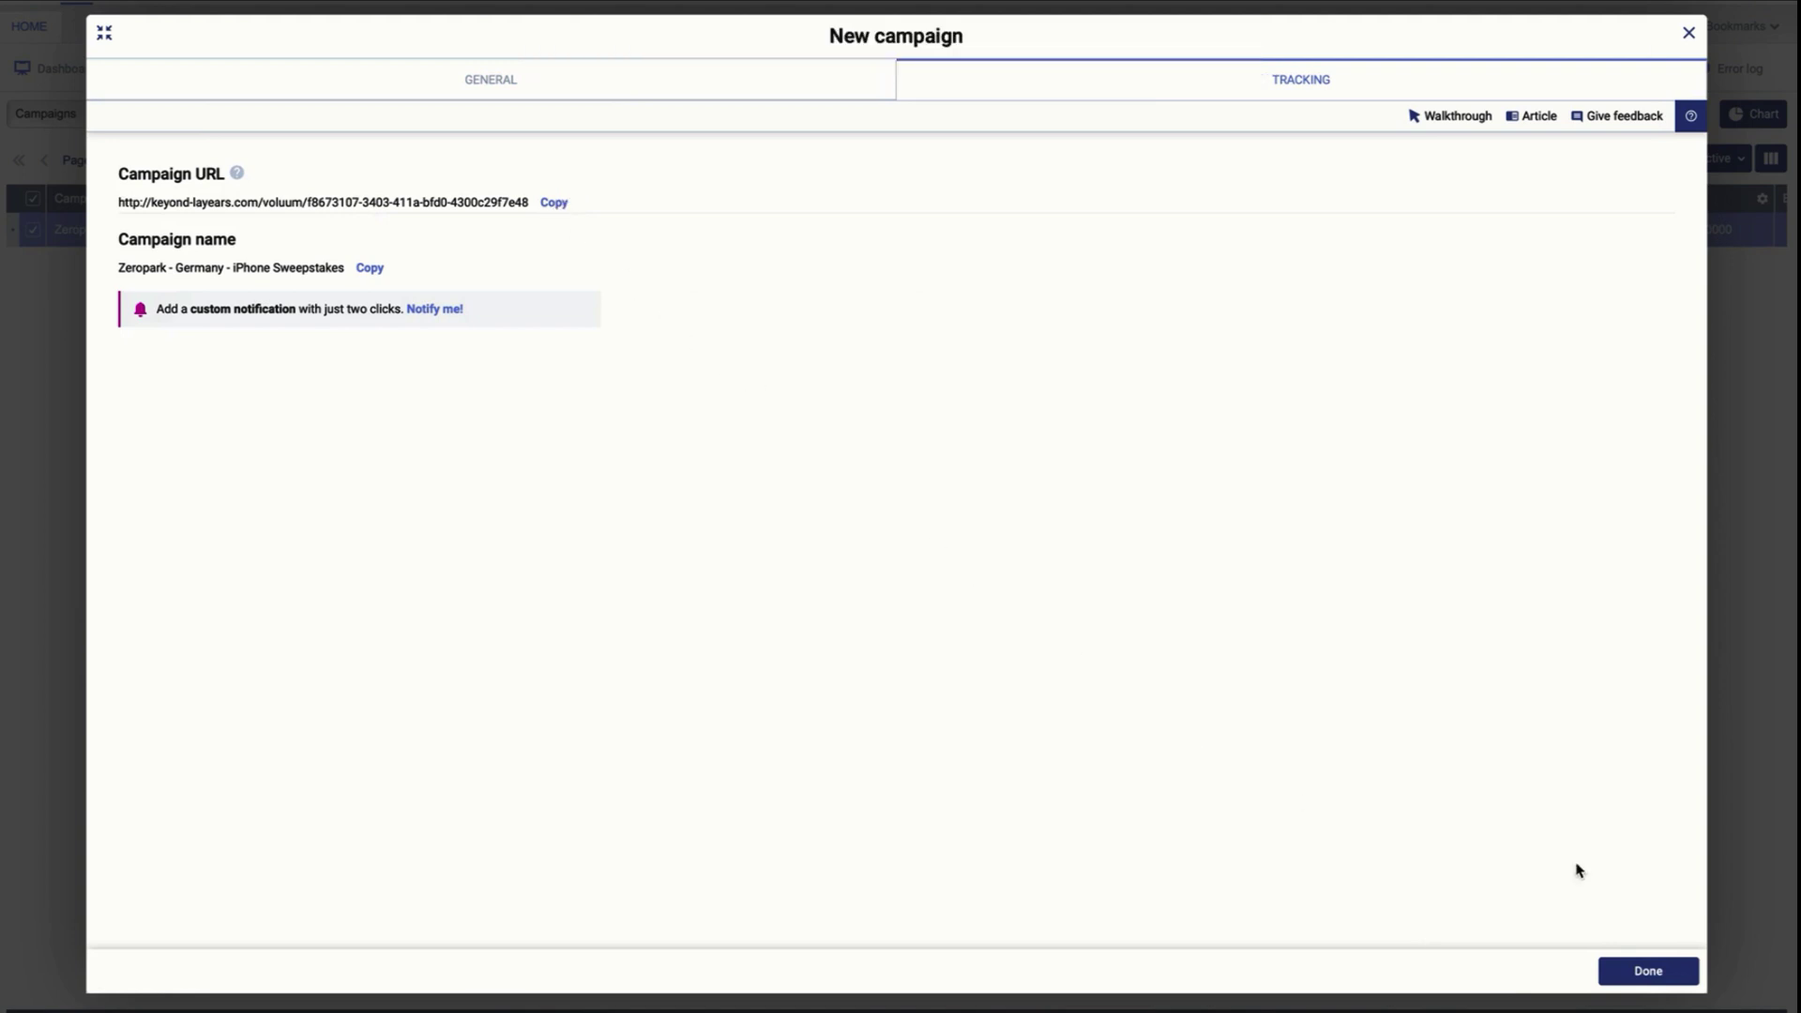
Step: Finish the New campaign dialog with Done to return to the Campaigns list
click(1634, 973)
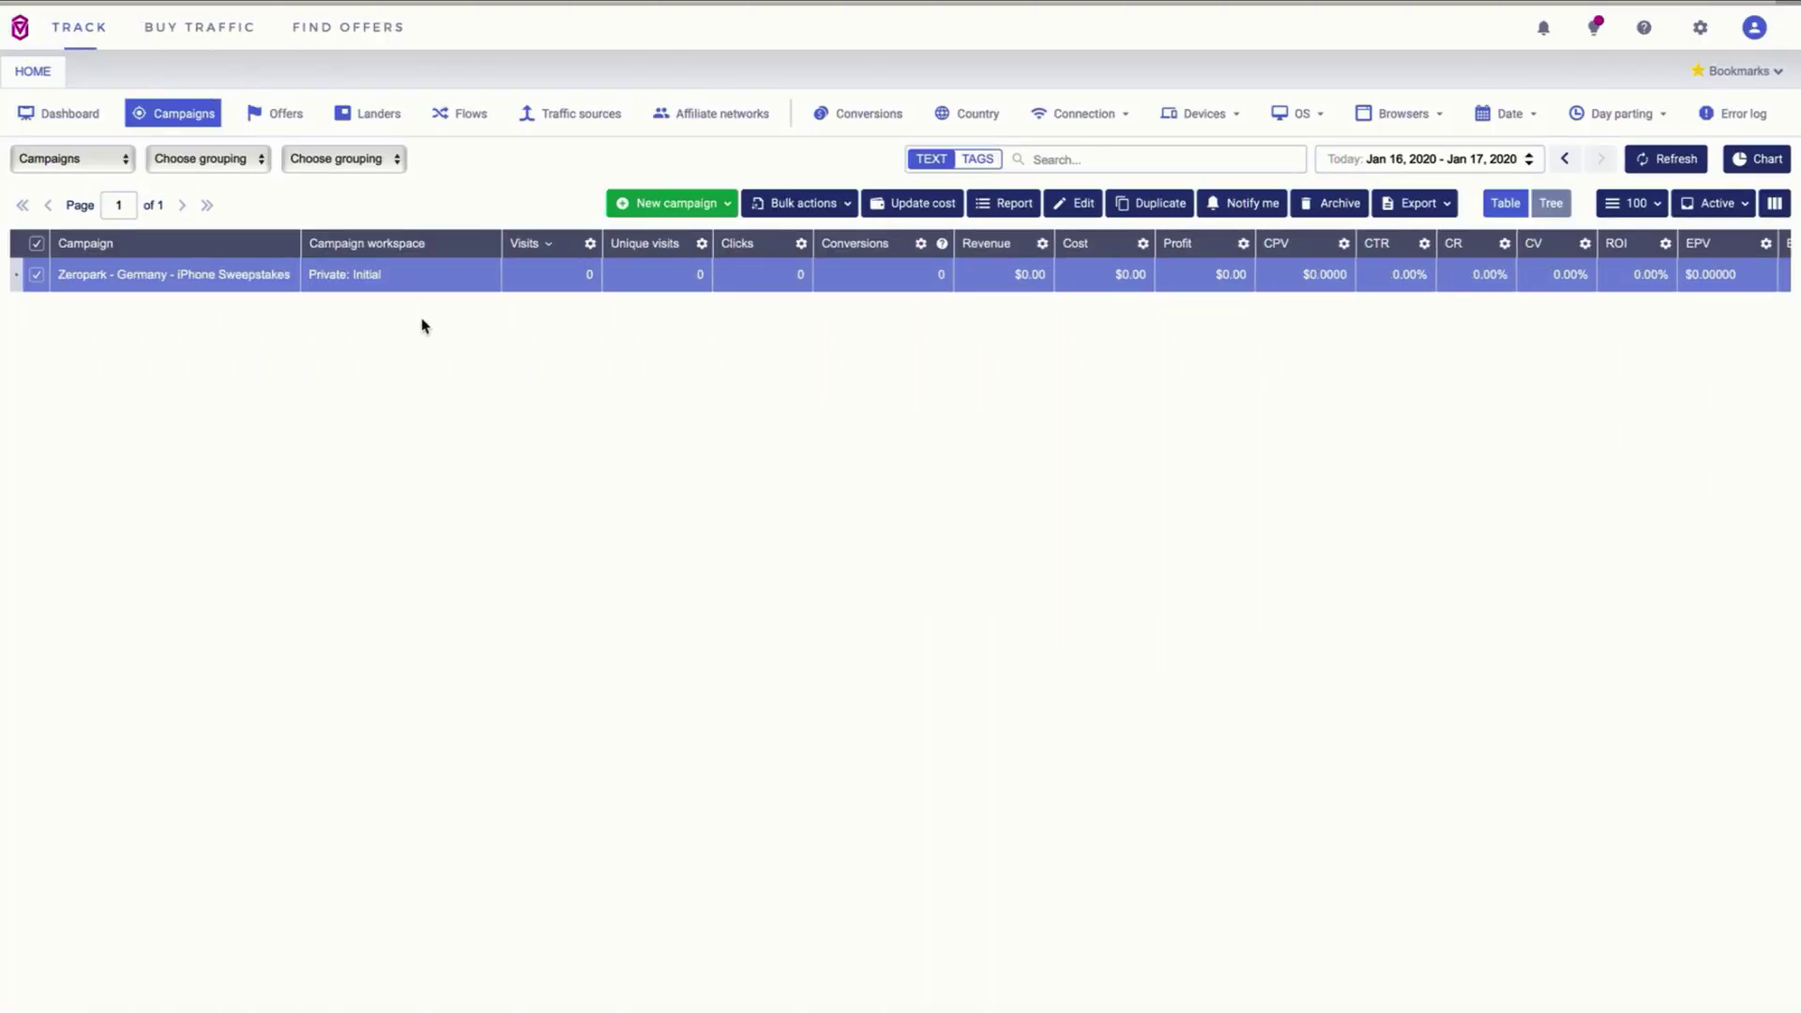
Step: Preview the Zeropark - Germany - iPhone Sweepstakes campaign in a new tab, then return to Voluum
right_click(422, 276)
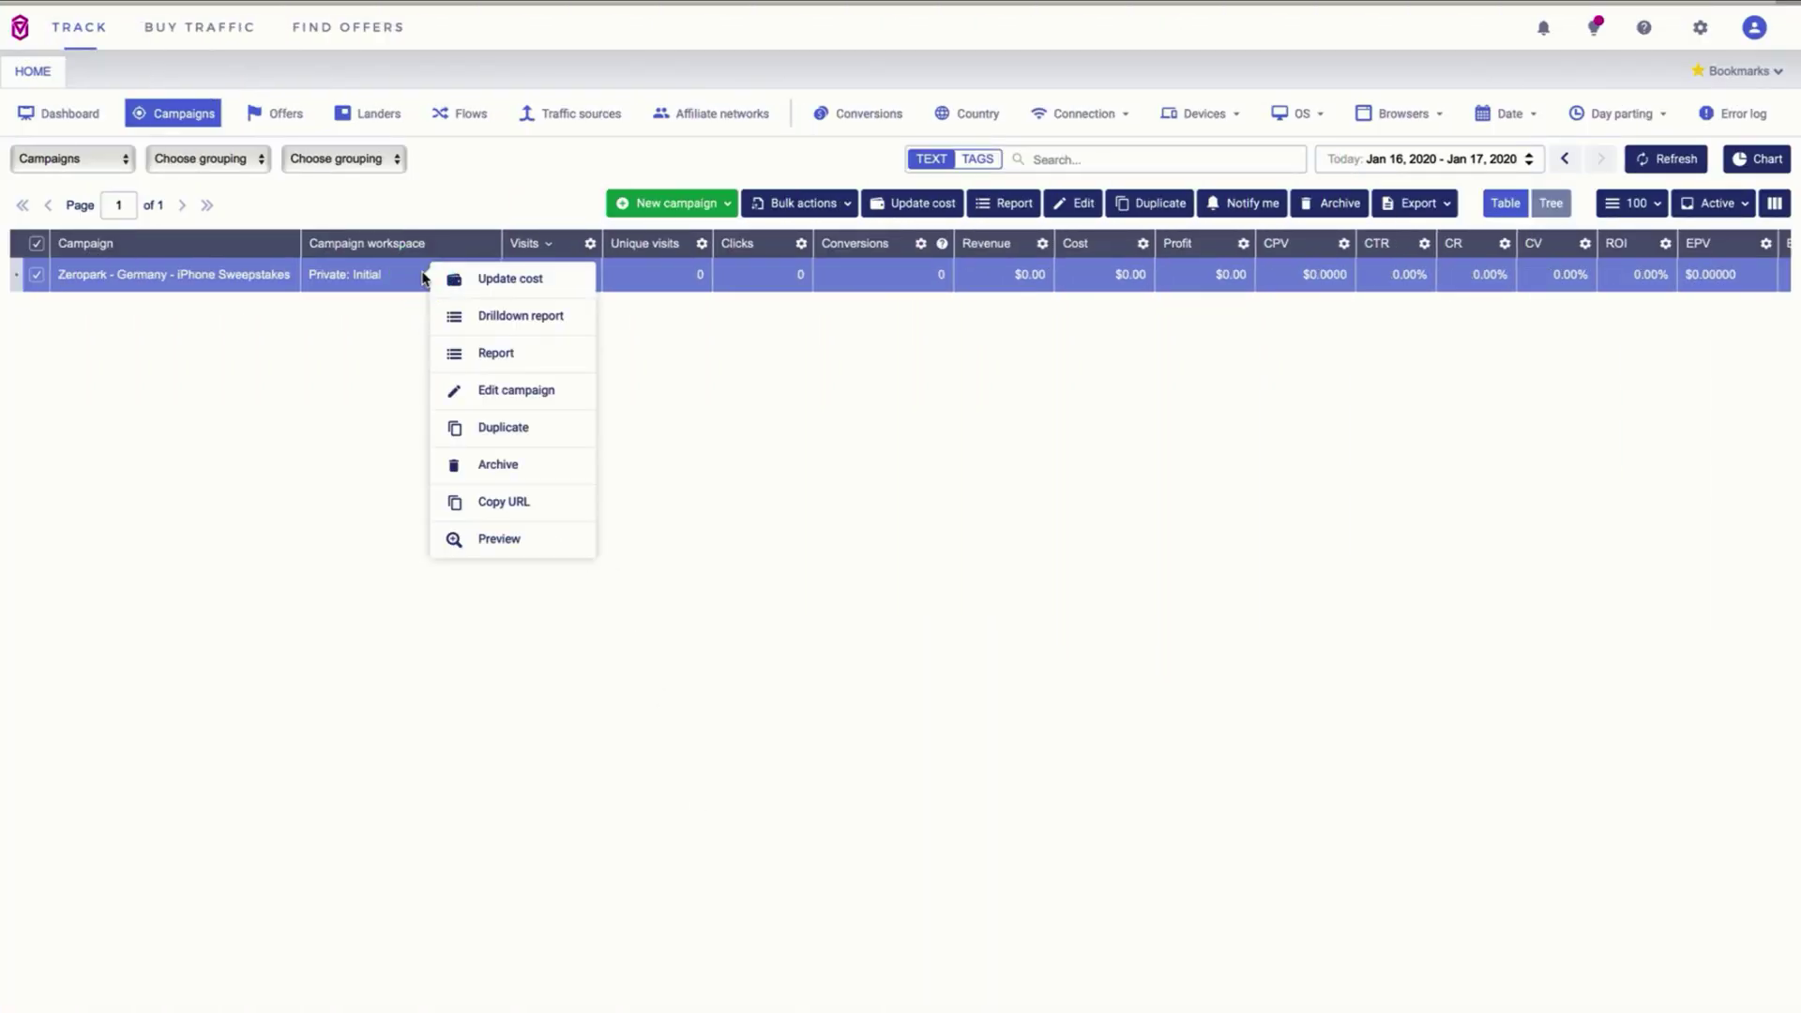
click(494, 550)
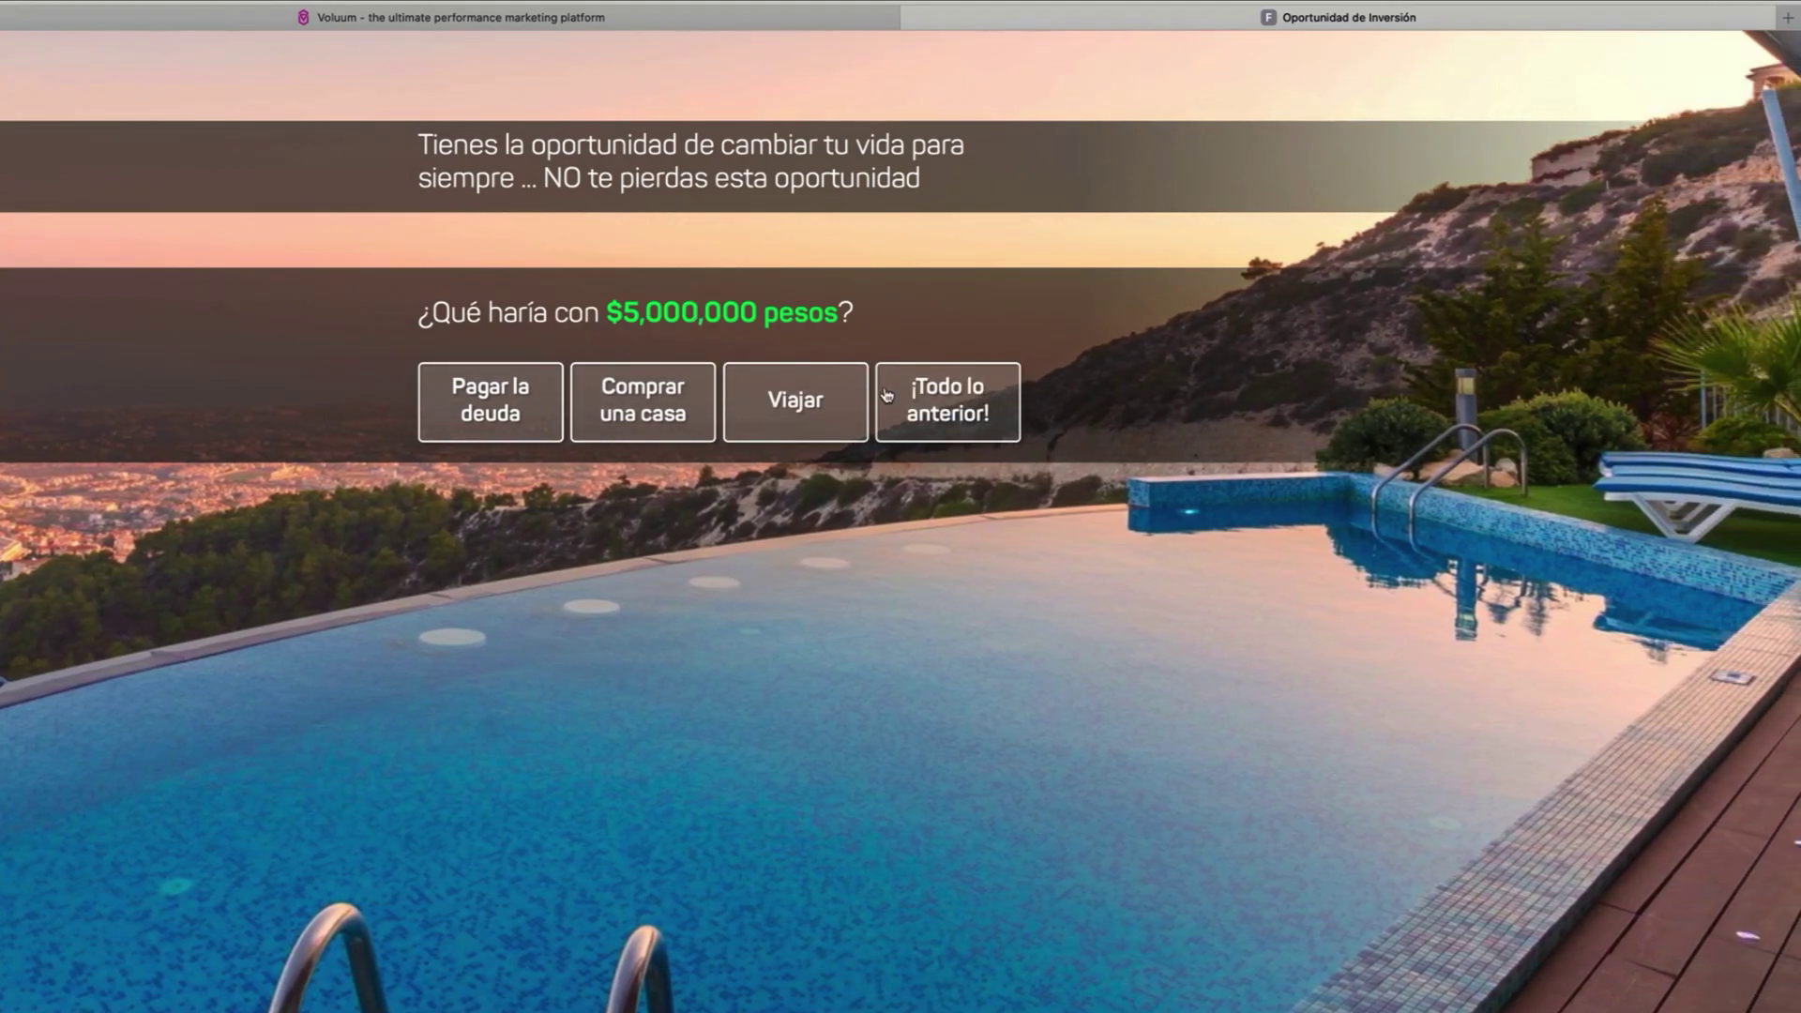
click(769, 414)
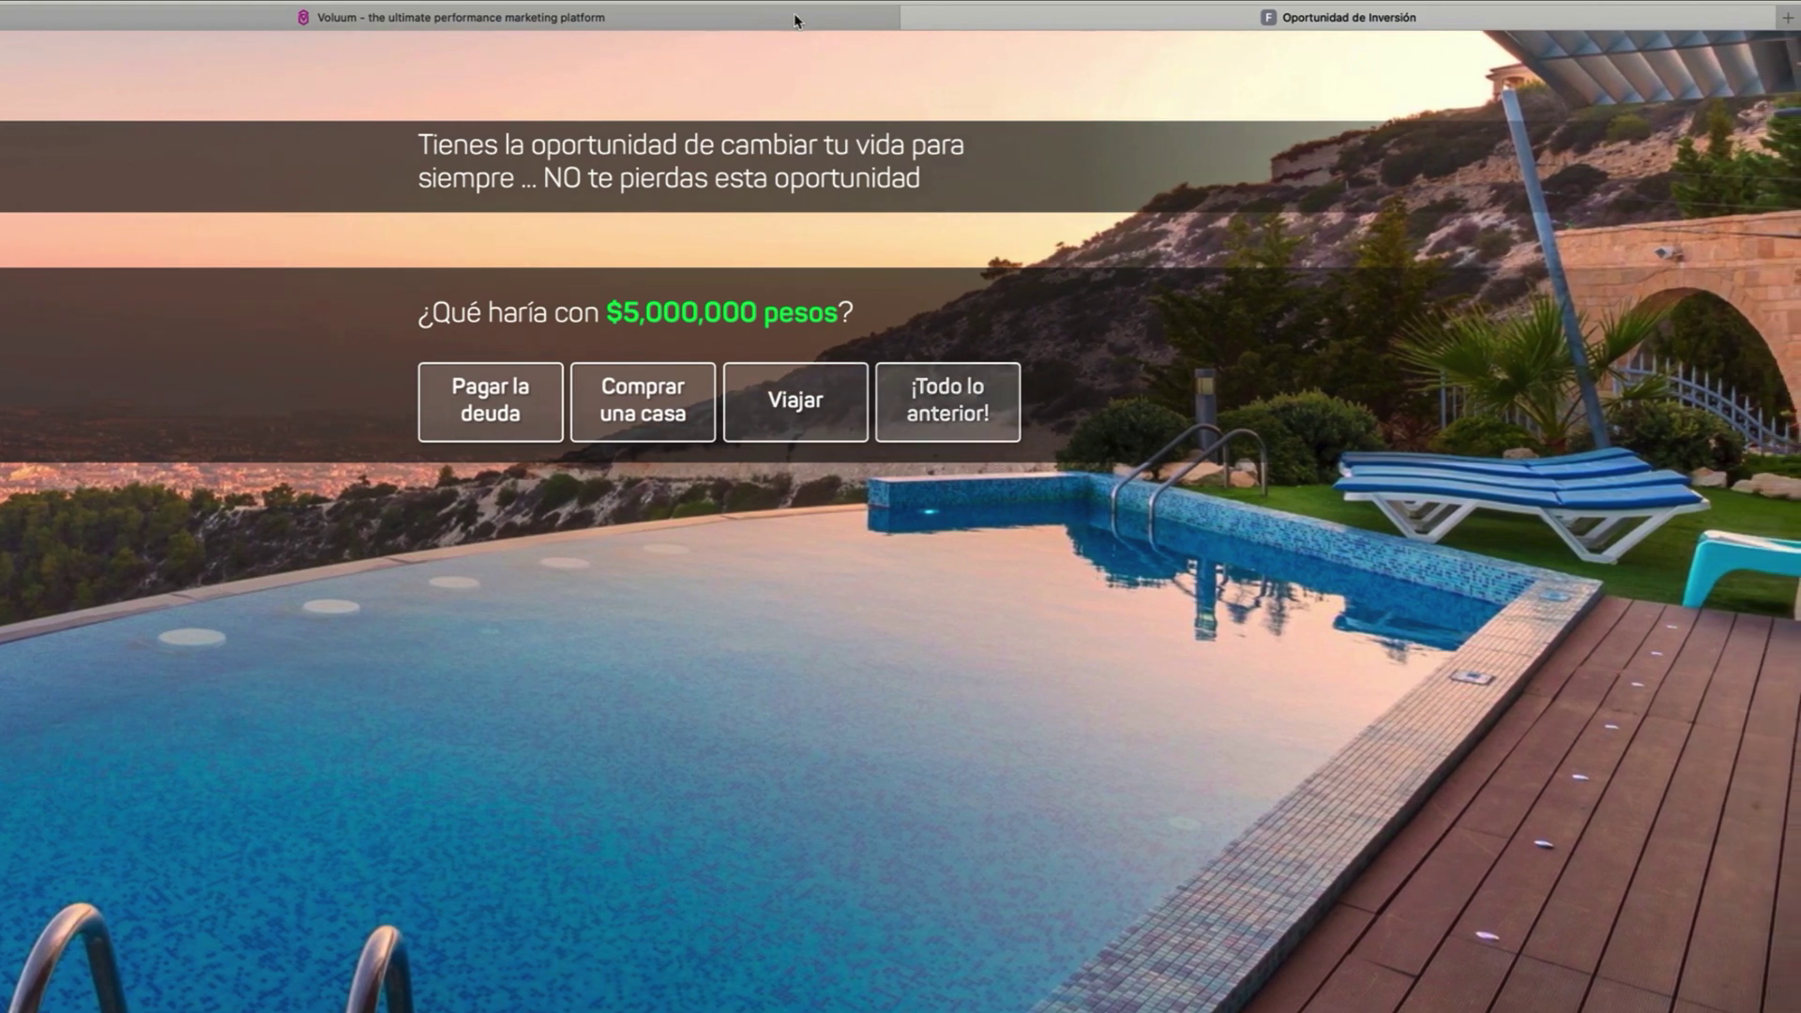
click(891, 19)
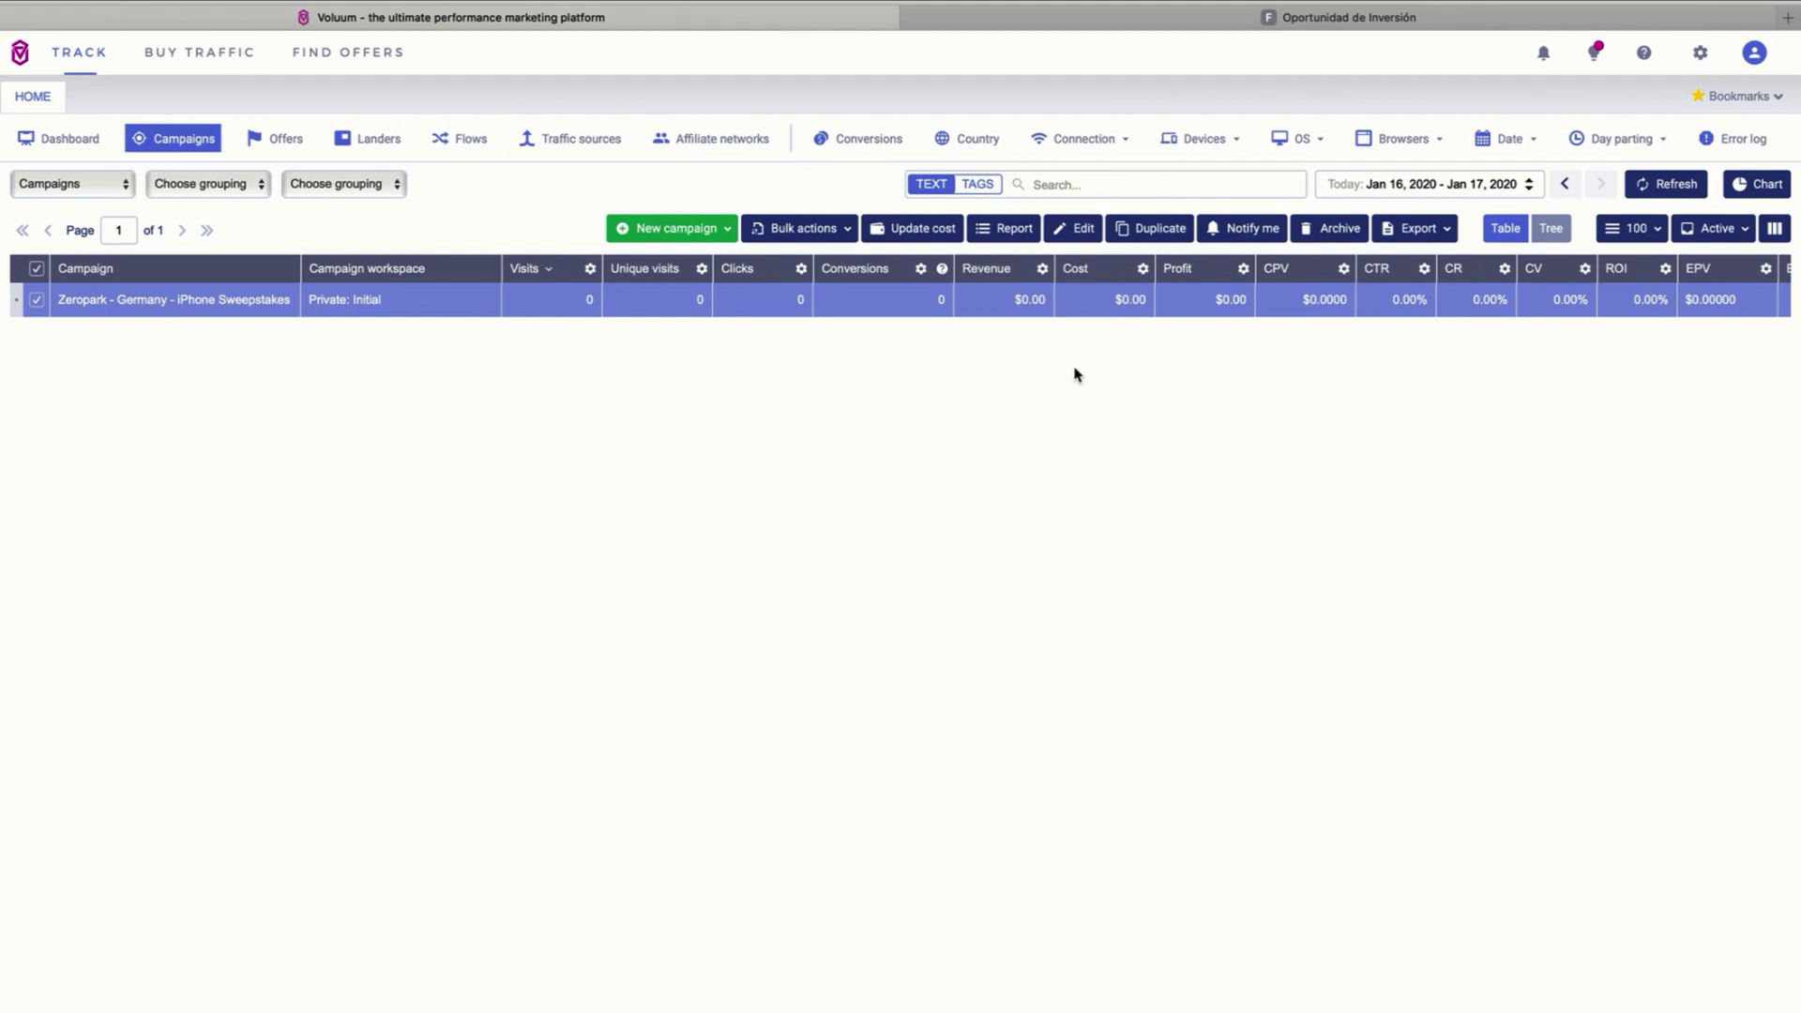
Step: Refresh the campaign stats and open the Zeropark campaign's report
click(1652, 188)
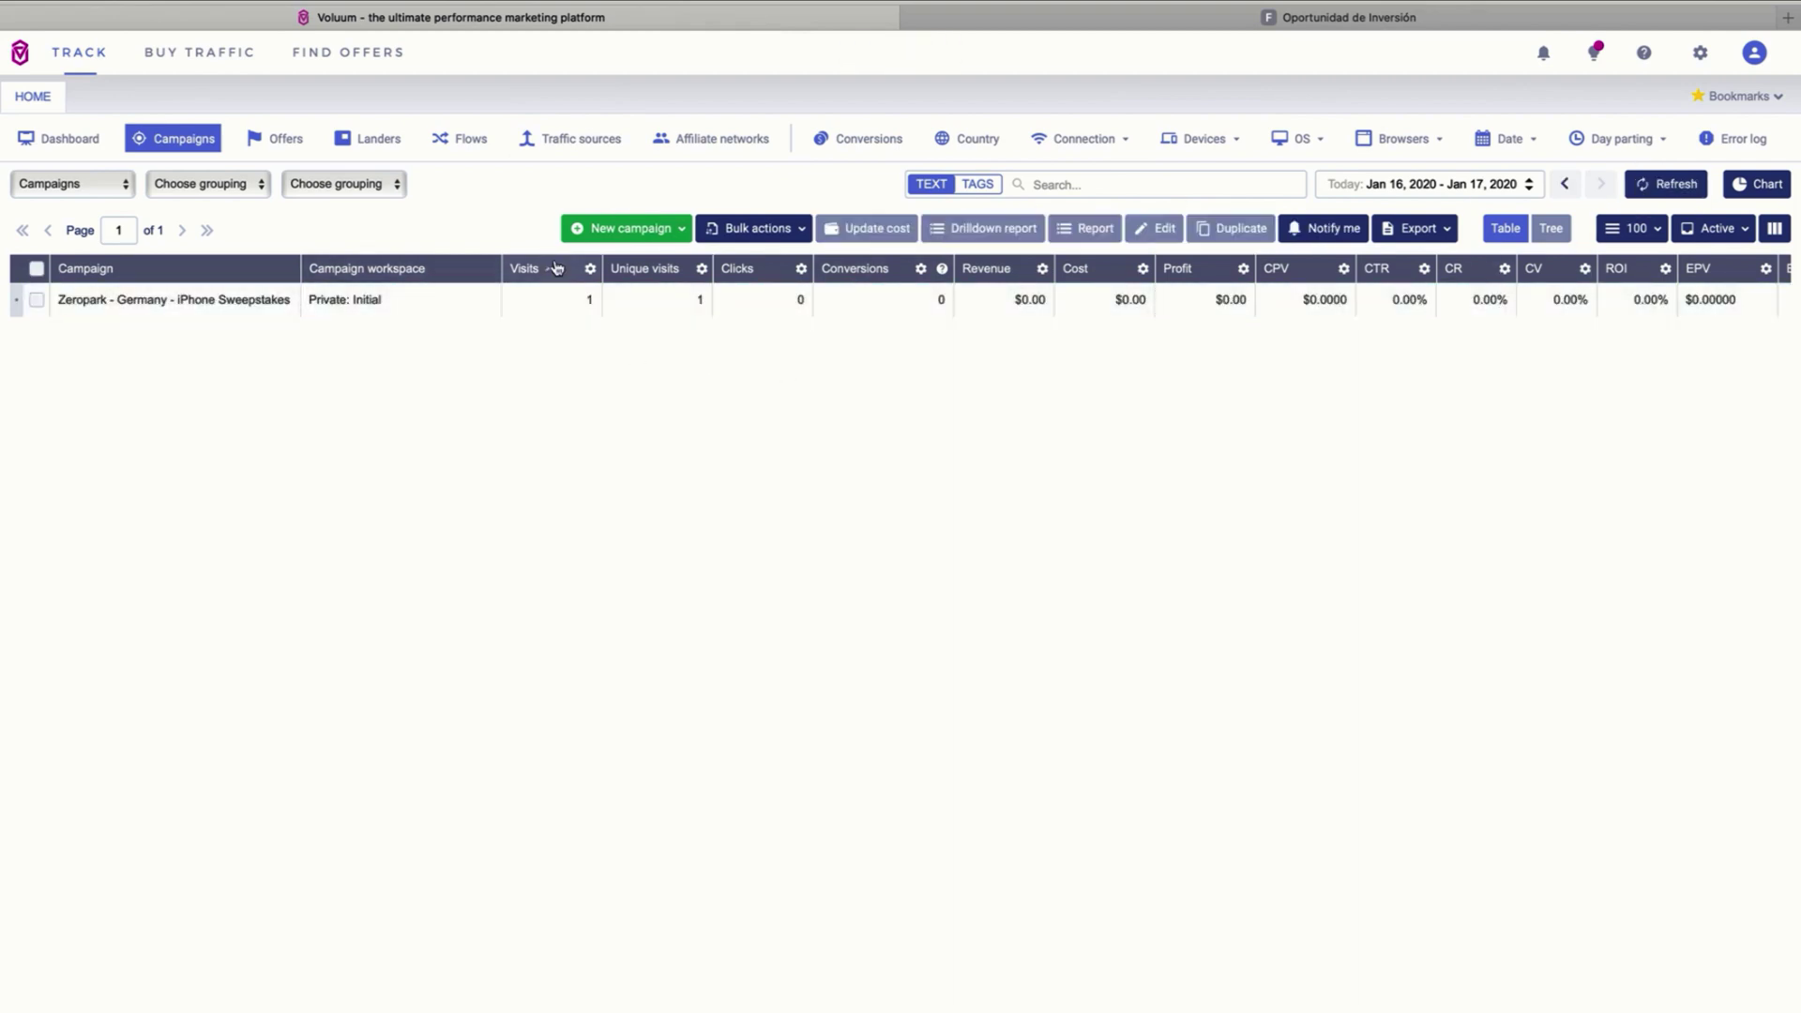
click(536, 305)
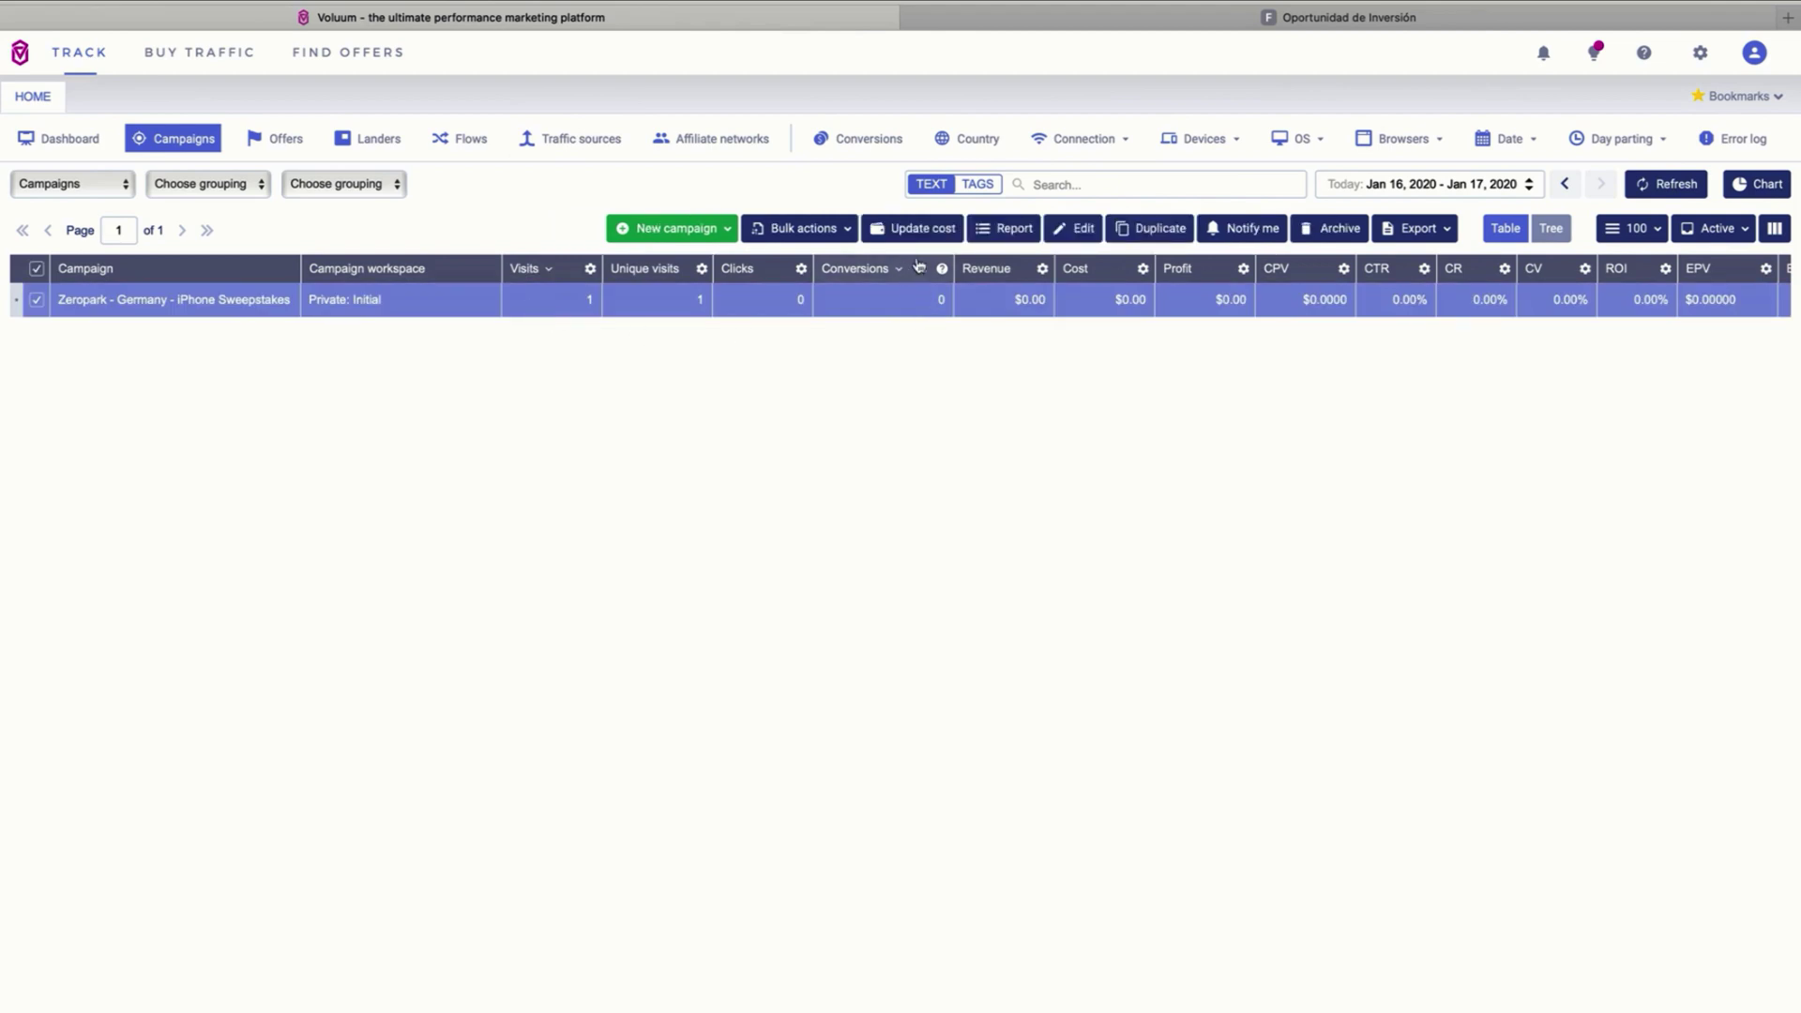
click(1009, 235)
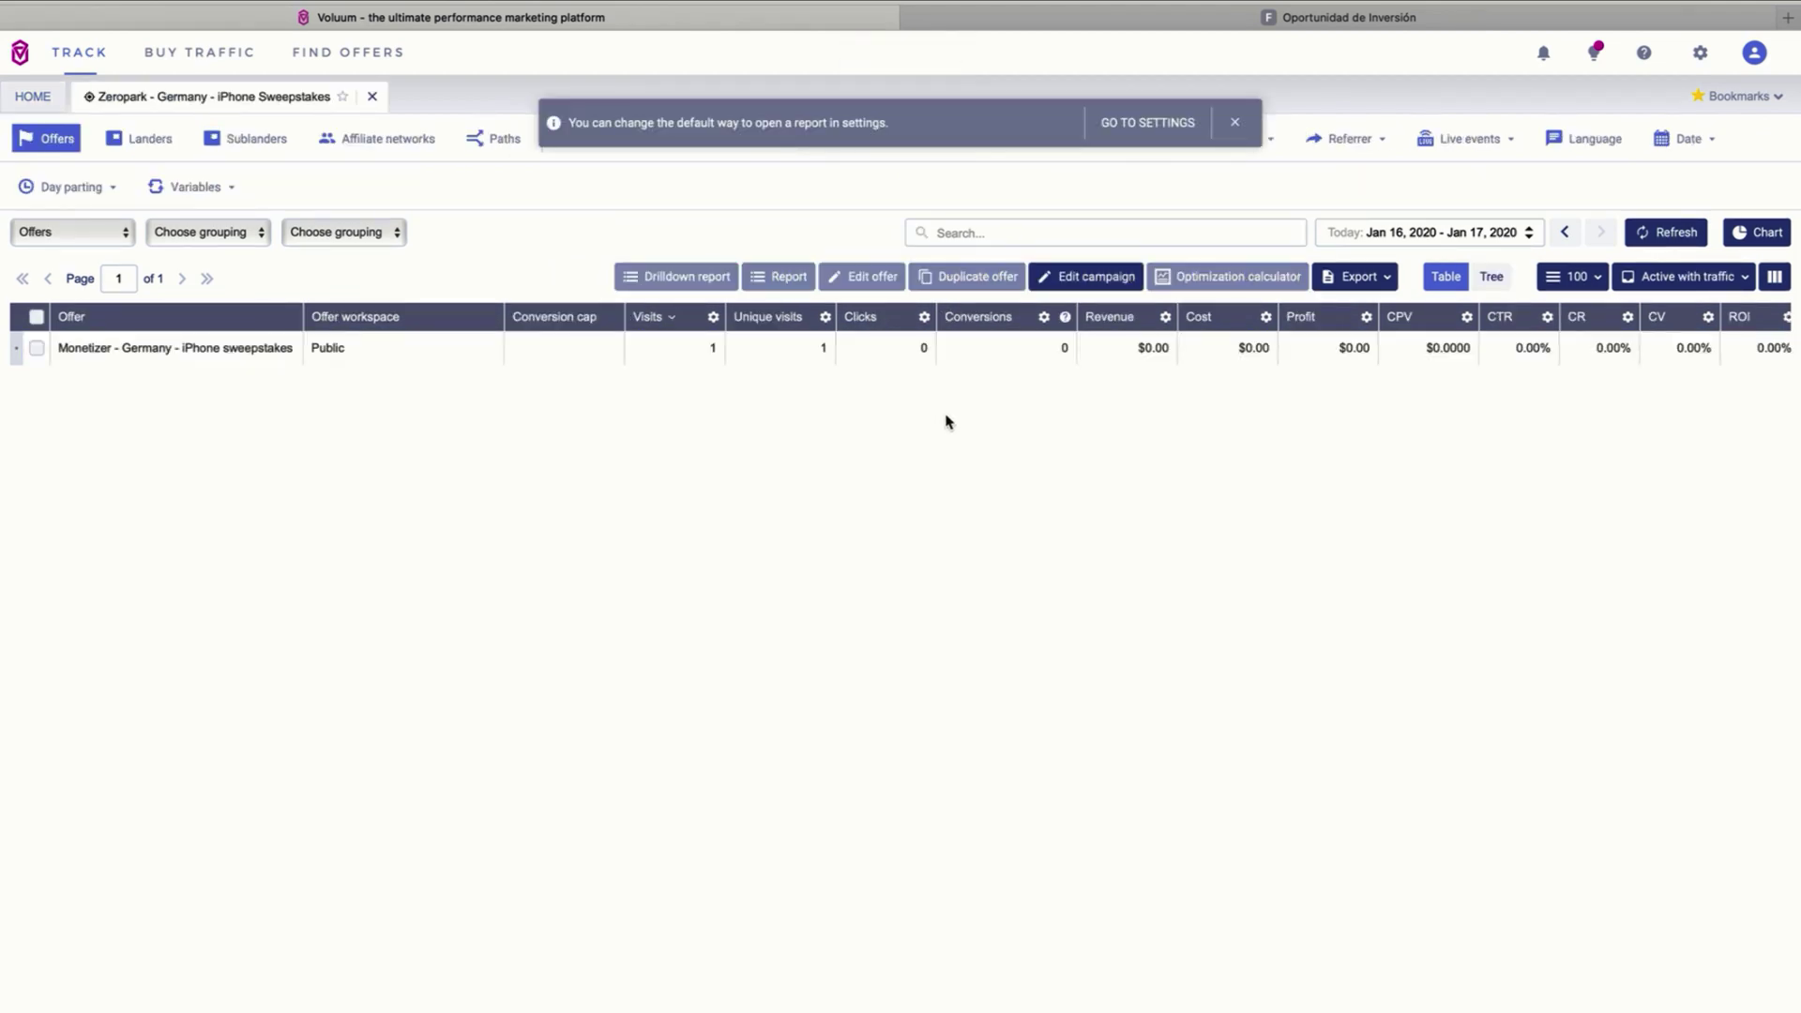
click(1234, 122)
Step: Break the report down by Country and by operating system, then close the report
click(854, 139)
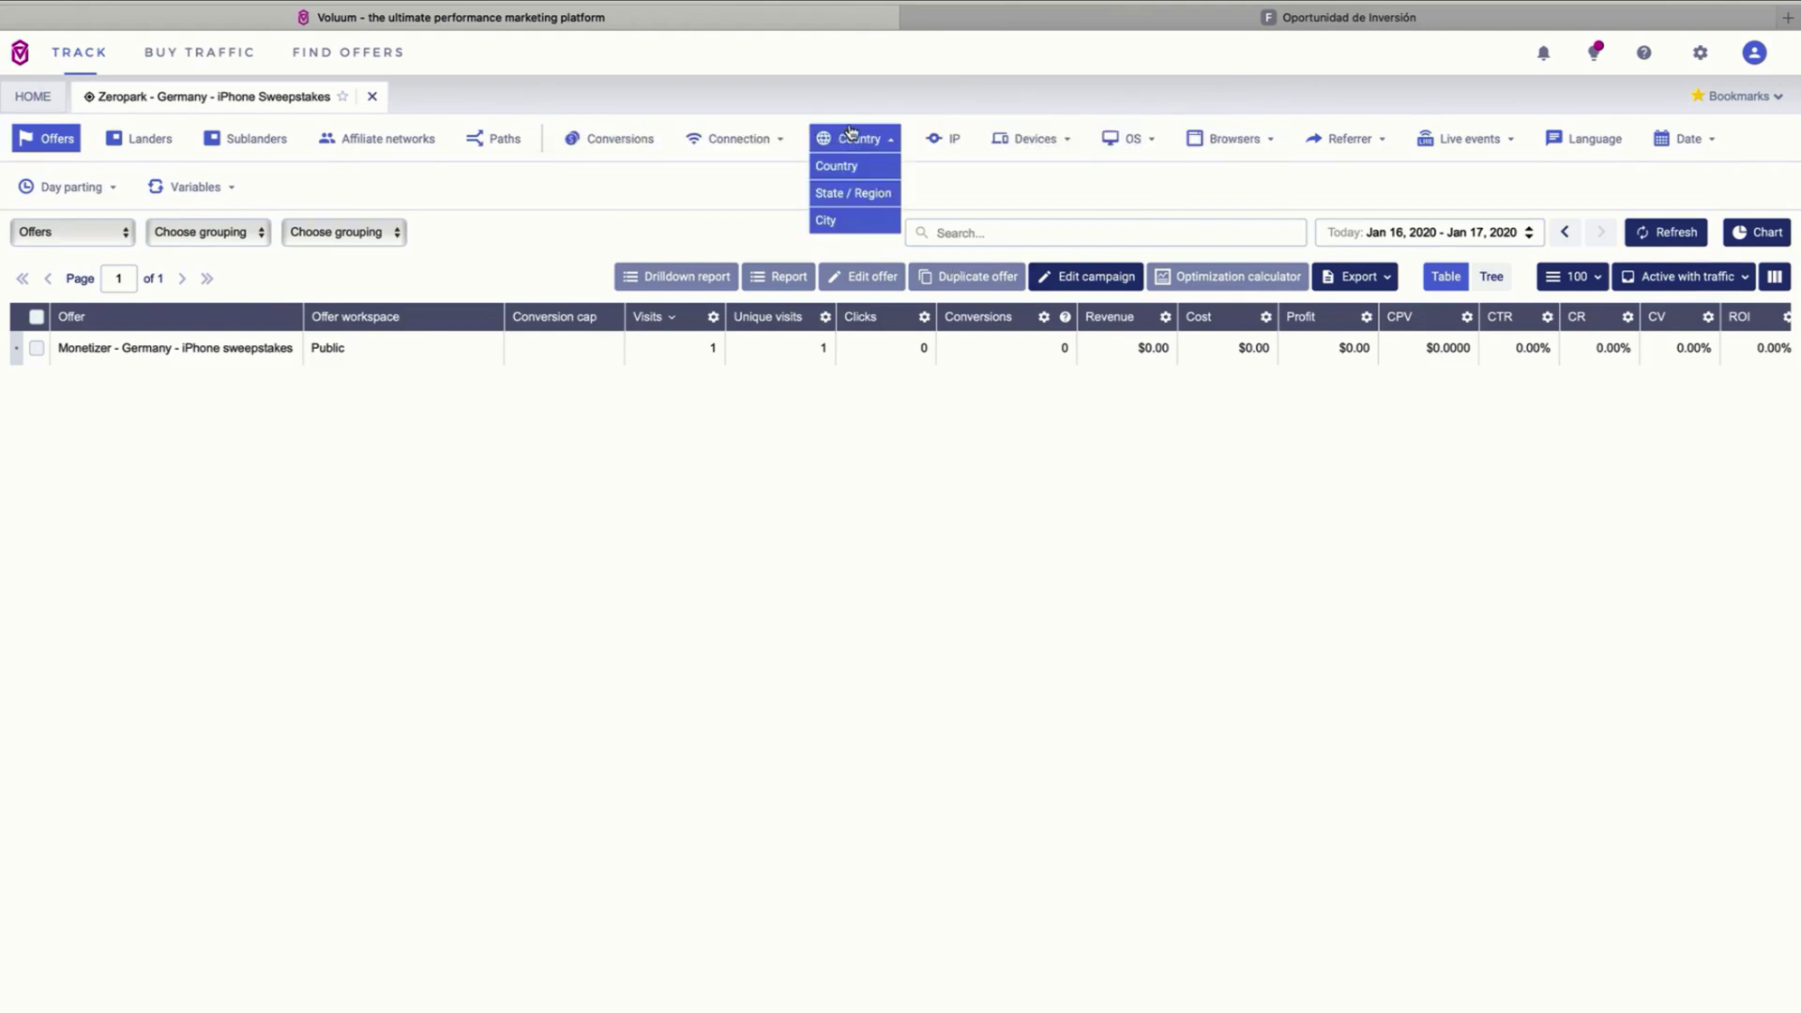
click(856, 168)
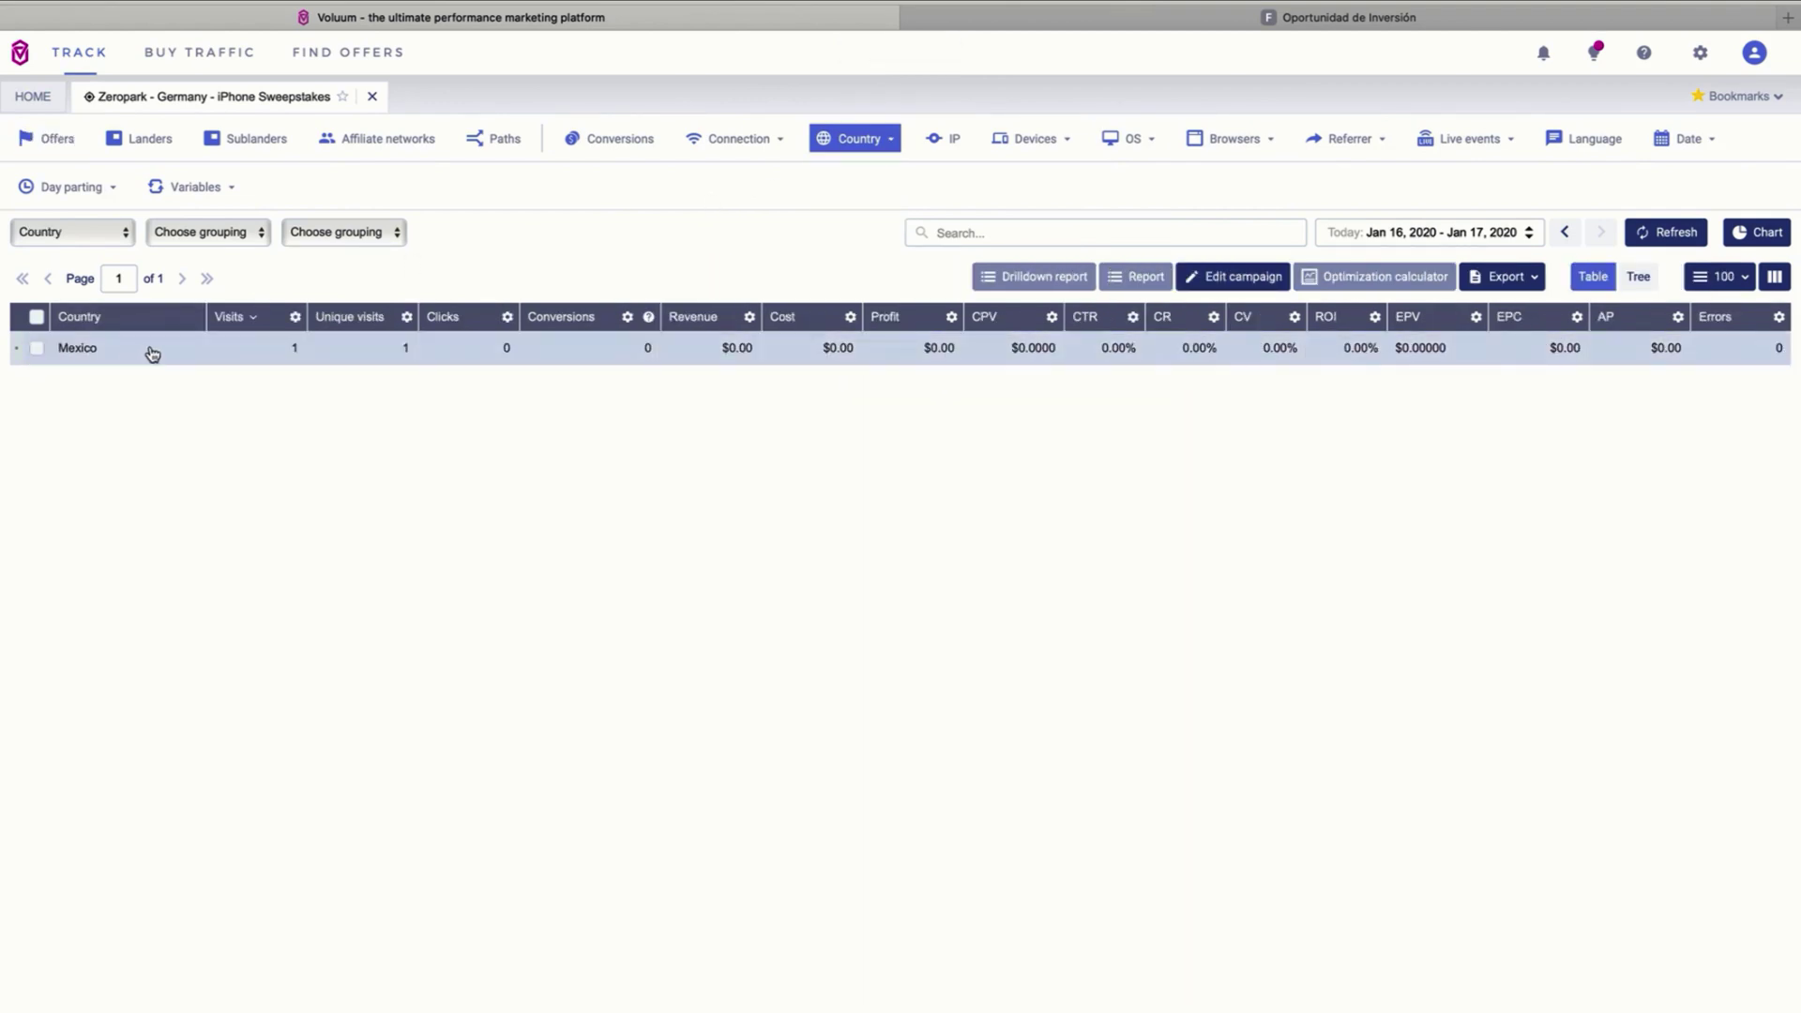
click(1032, 139)
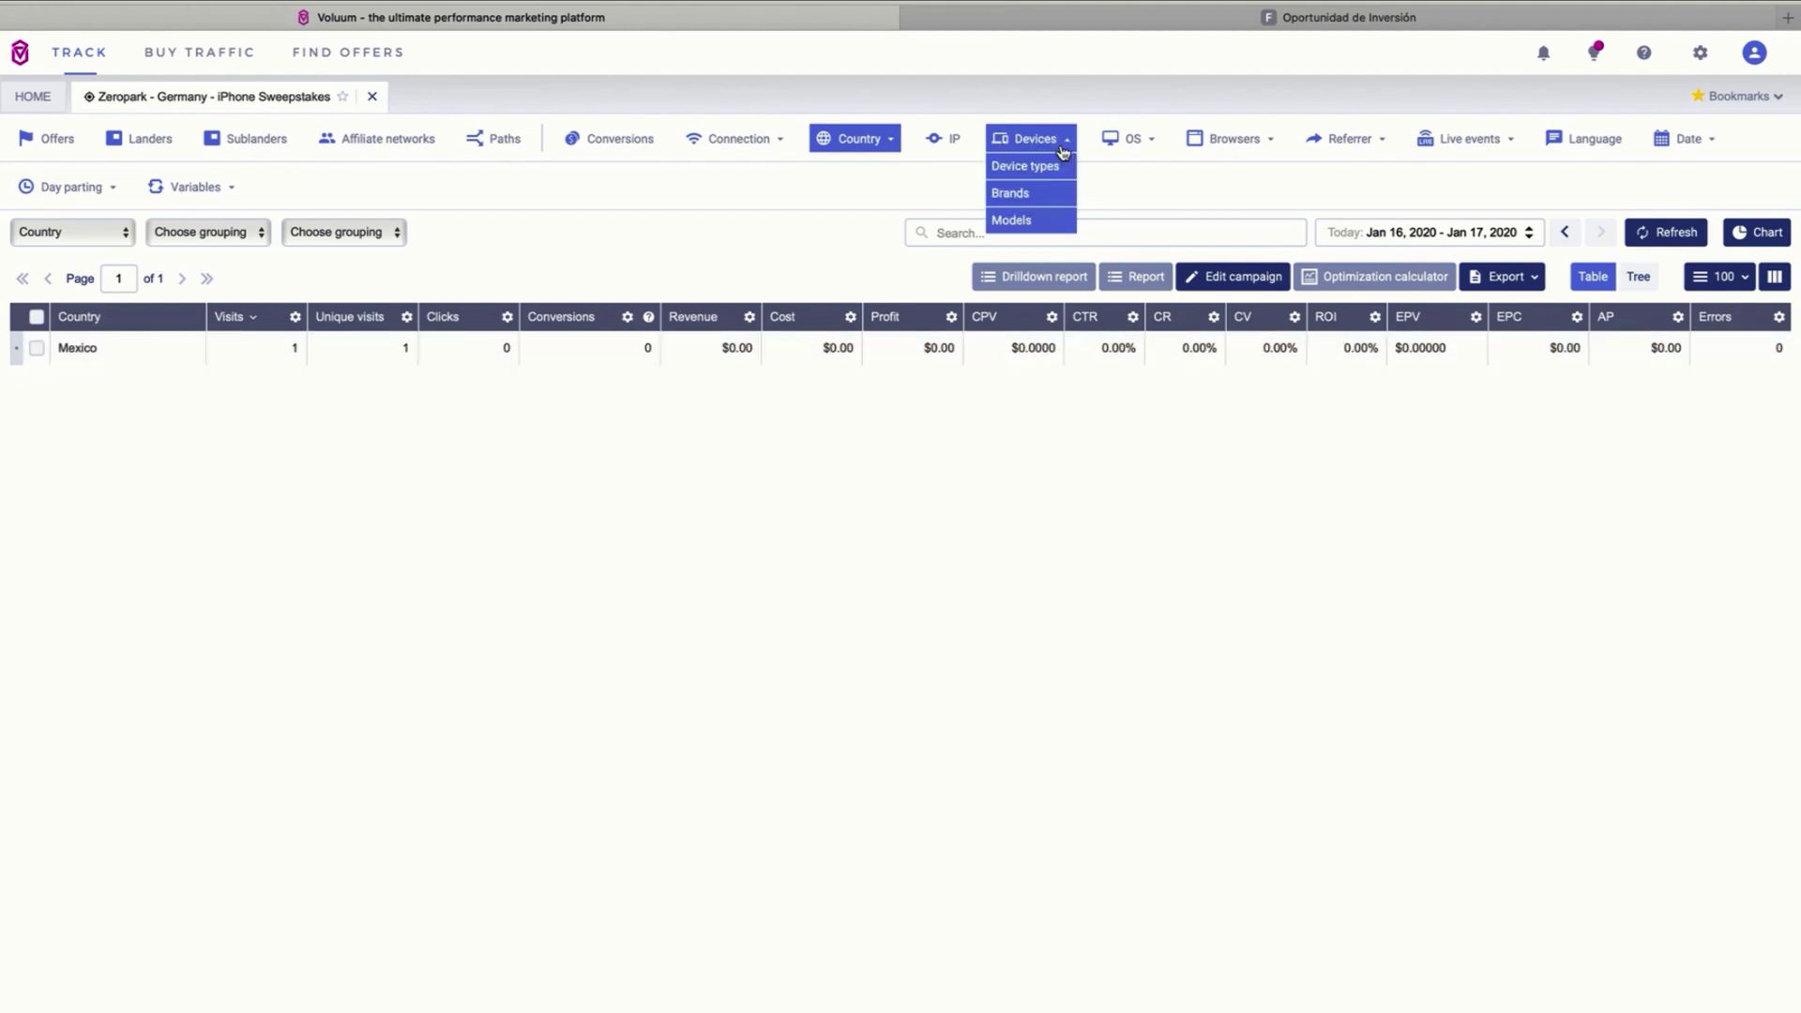
click(1129, 140)
click(1121, 169)
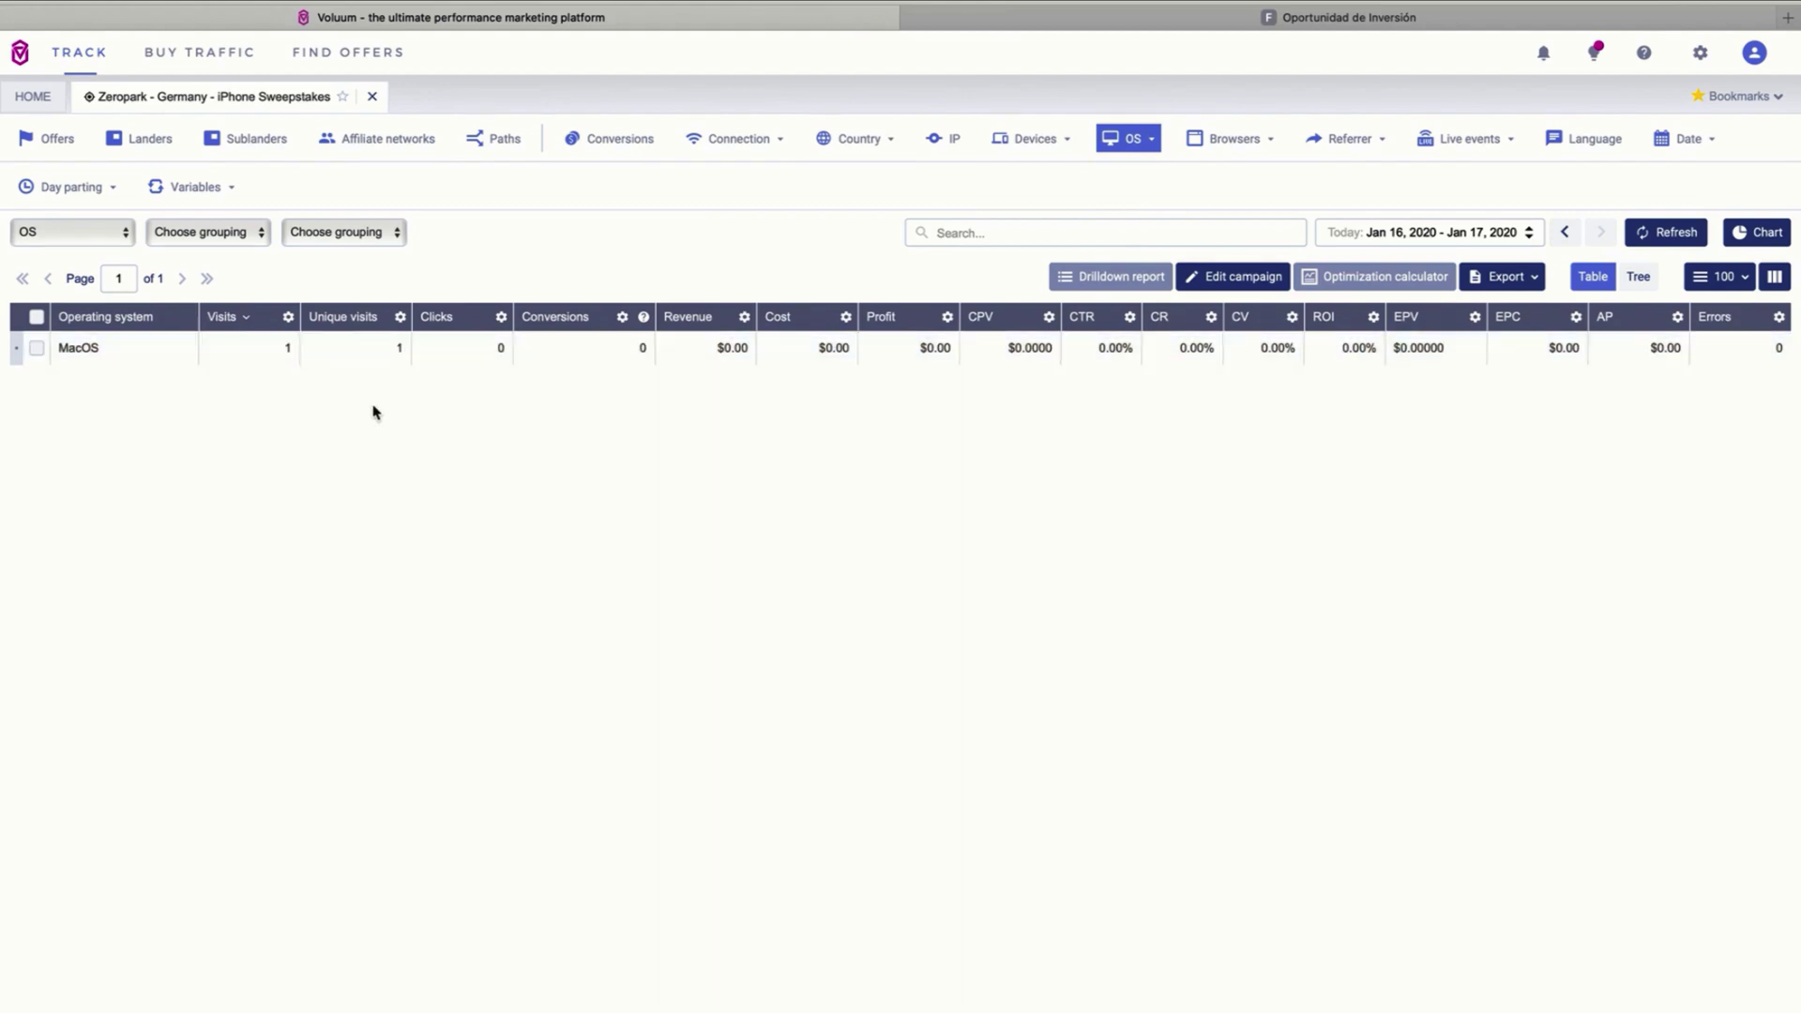
click(374, 97)
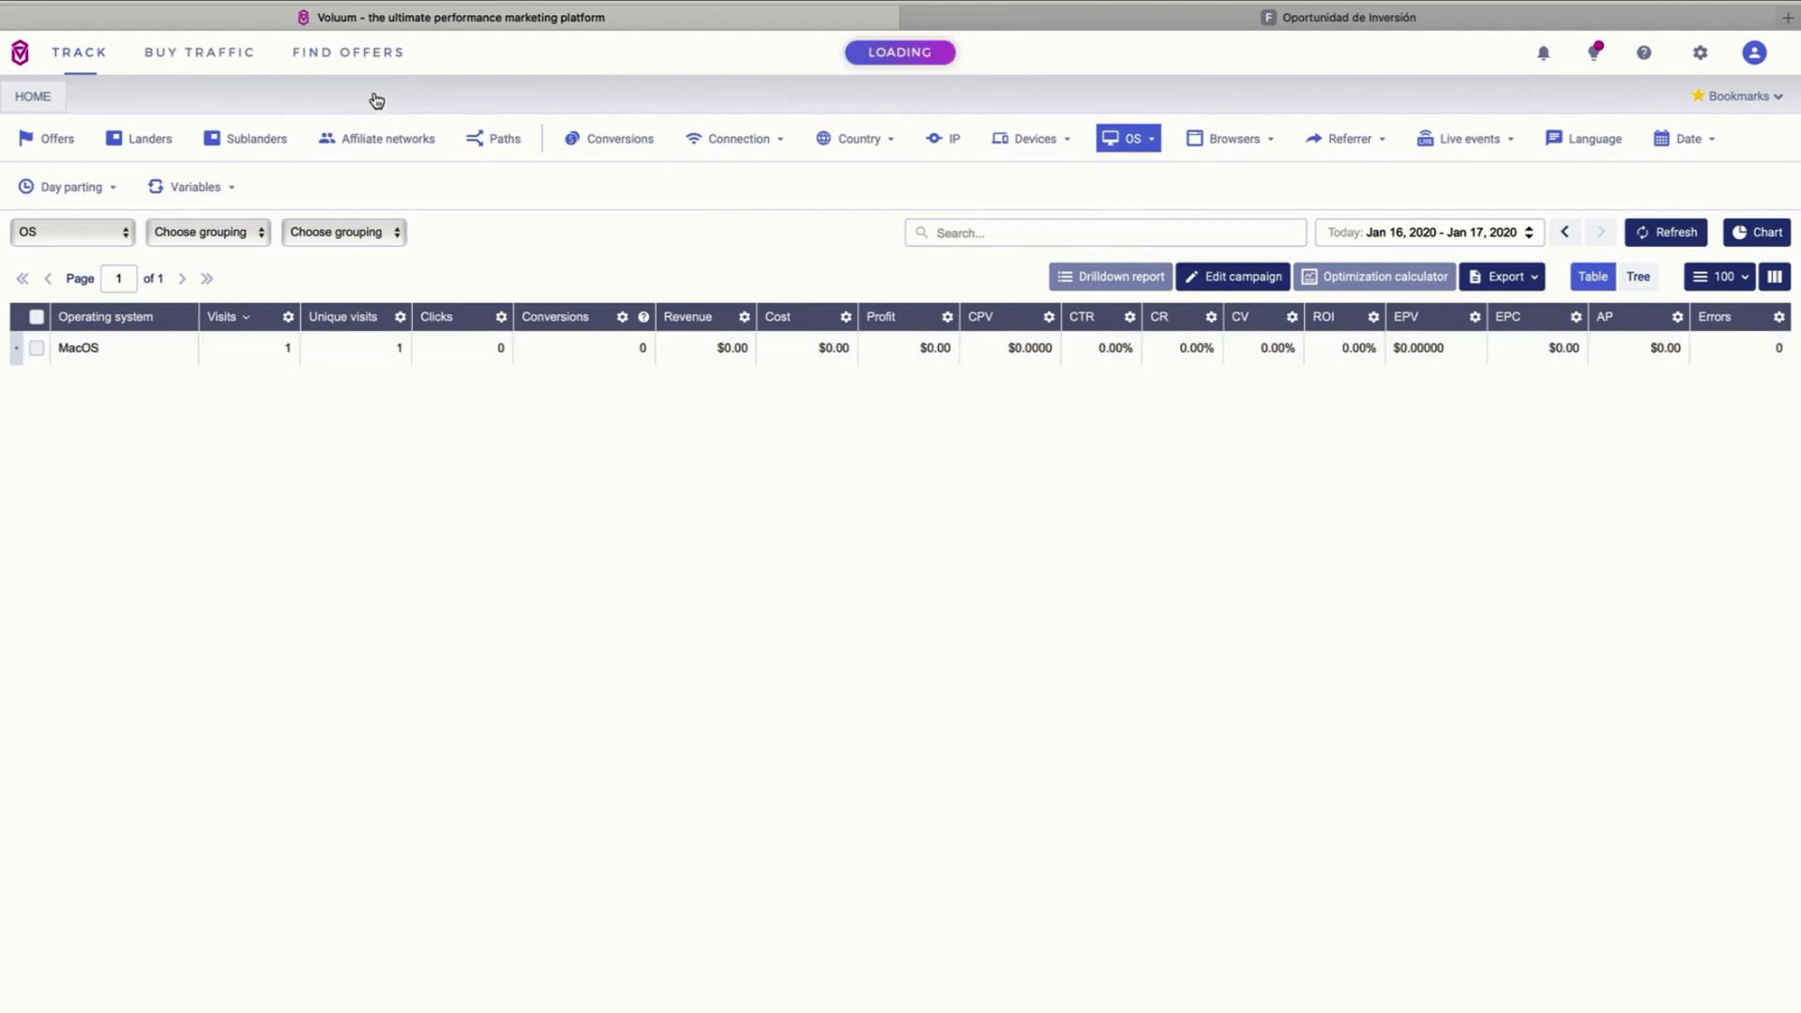